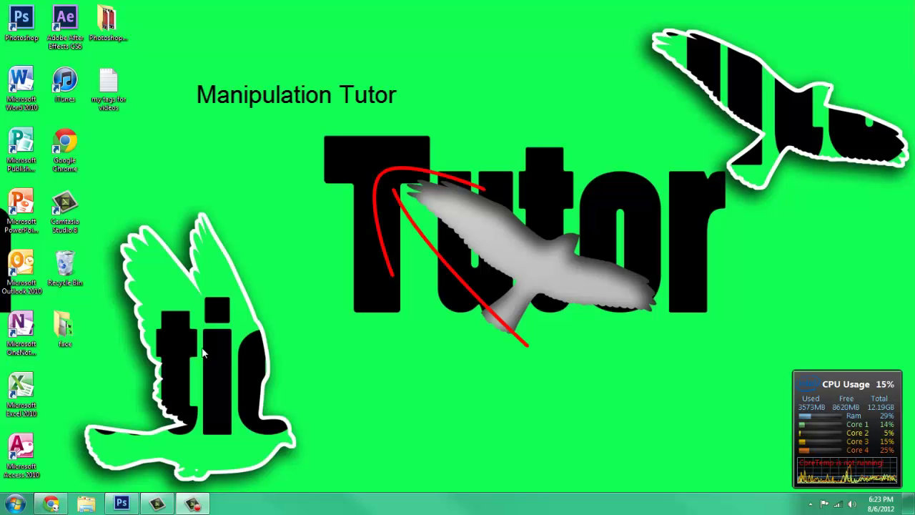
Create a new transparent 3000 × 3000 px document at 300 pixels per inch.
{"action": "mouse_move", "coordinate": [161, 505]}
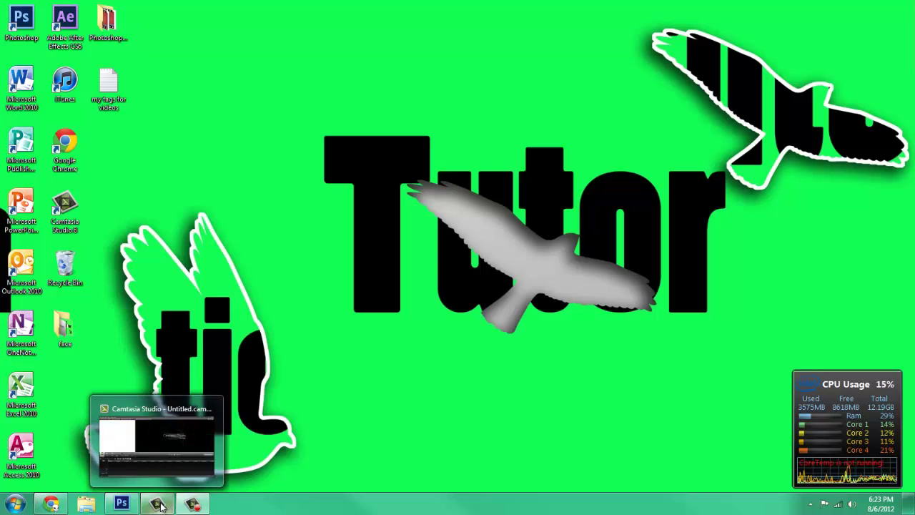
{"action": "left_click", "coordinate": [122, 504]}
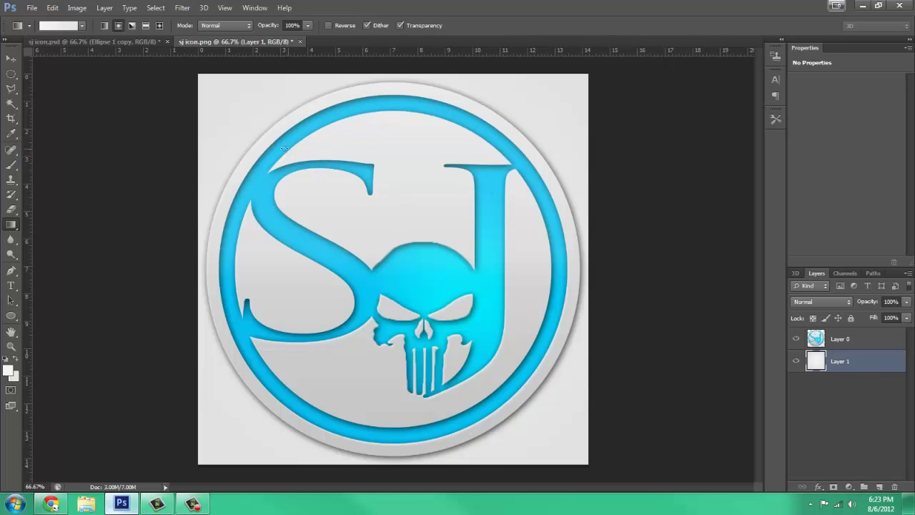
{"action": "left_click", "coordinate": [31, 8]}
{"action": "left_click", "coordinate": [51, 21]}
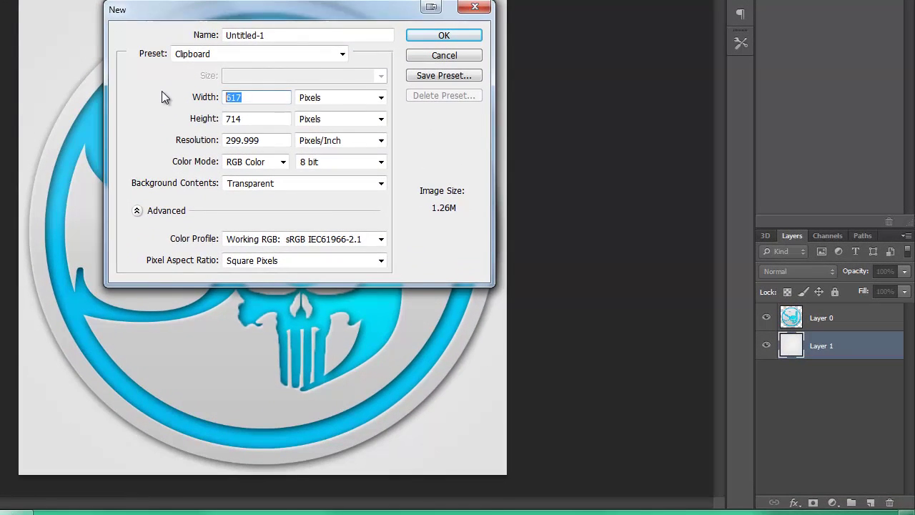
{"action": "type", "text": "3000"}
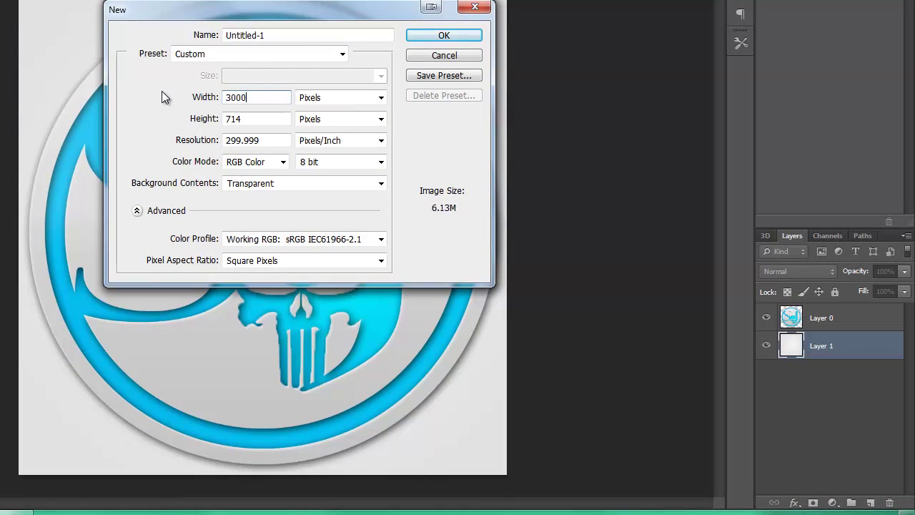
{"action": "left_click", "coordinate": [253, 114]}
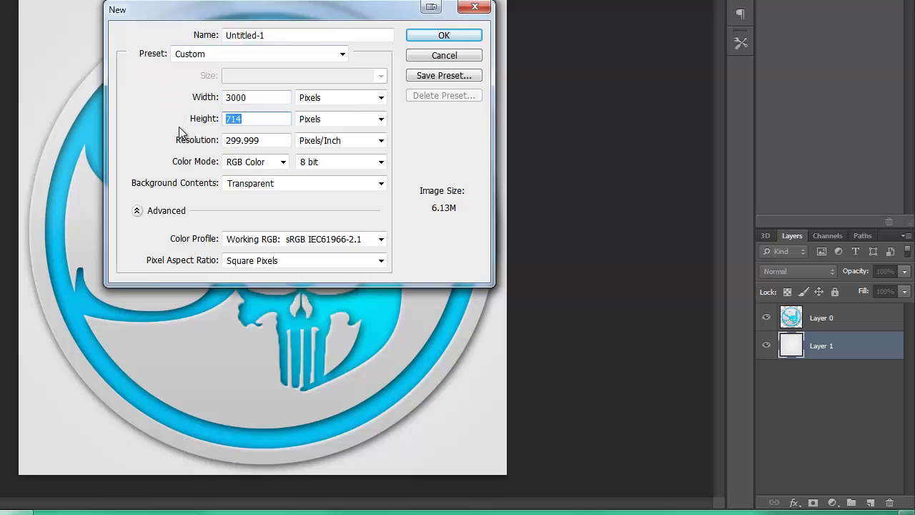
{"action": "type", "text": "3000"}
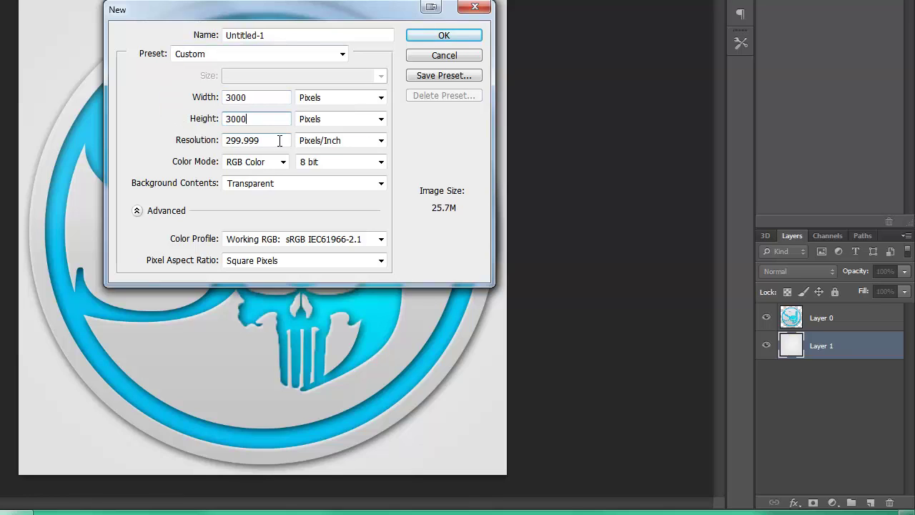
{"action": "left_click", "coordinate": [280, 140]}
{"action": "type", "text": "300"}
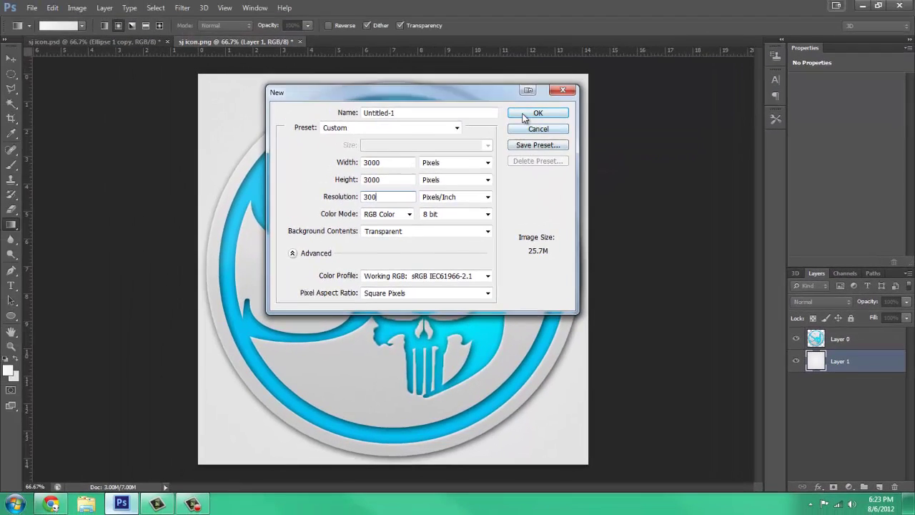
{"action": "left_click", "coordinate": [466, 53]}
{"action": "scroll", "coordinate": [271, 219], "scroll_direction": "up", "scroll_amount": 3}
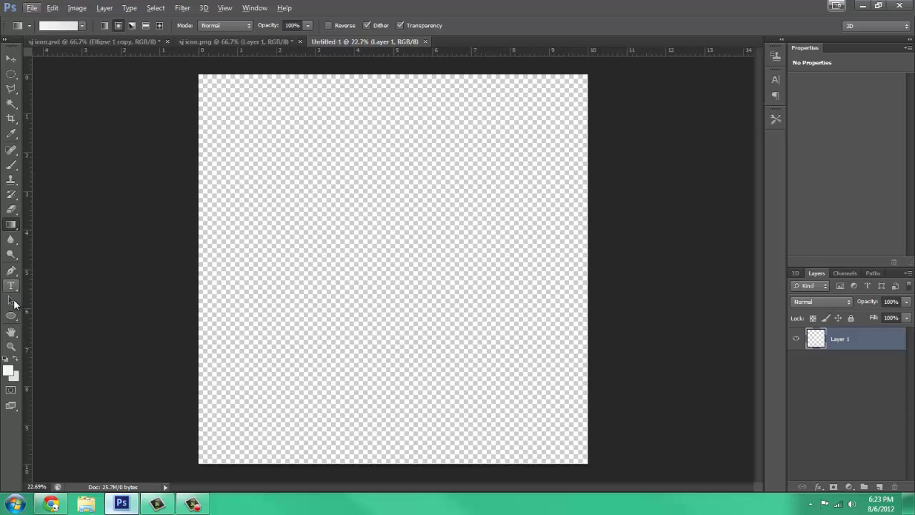
Show the rulers and place horizontal and vertical guides crossing at the canvas centre (5 inches).
{"action": "left_click", "coordinate": [11, 316]}
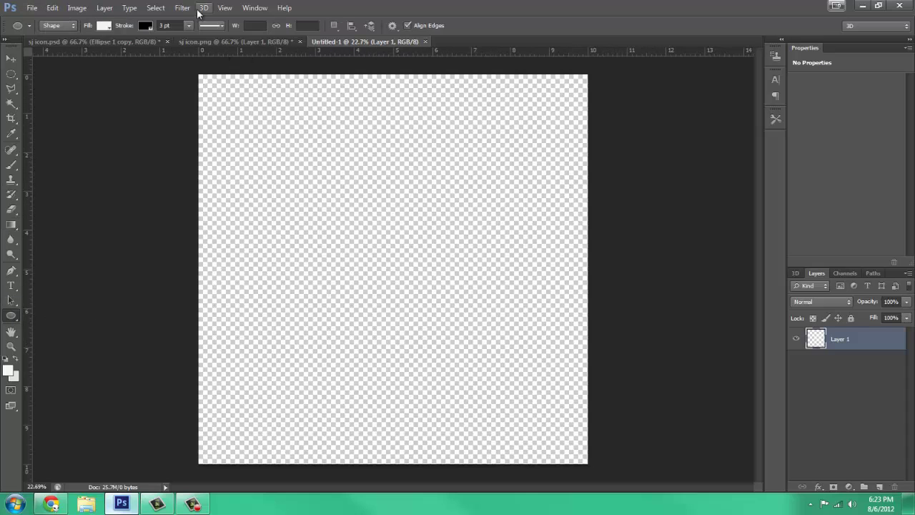
{"action": "left_click", "coordinate": [225, 8]}
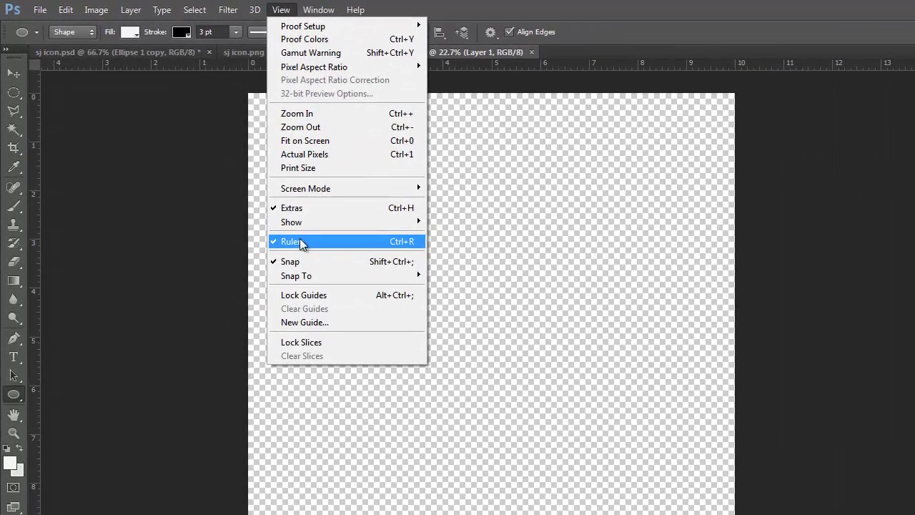
{"action": "left_click", "coordinate": [300, 243]}
{"action": "left_click", "coordinate": [237, 11]}
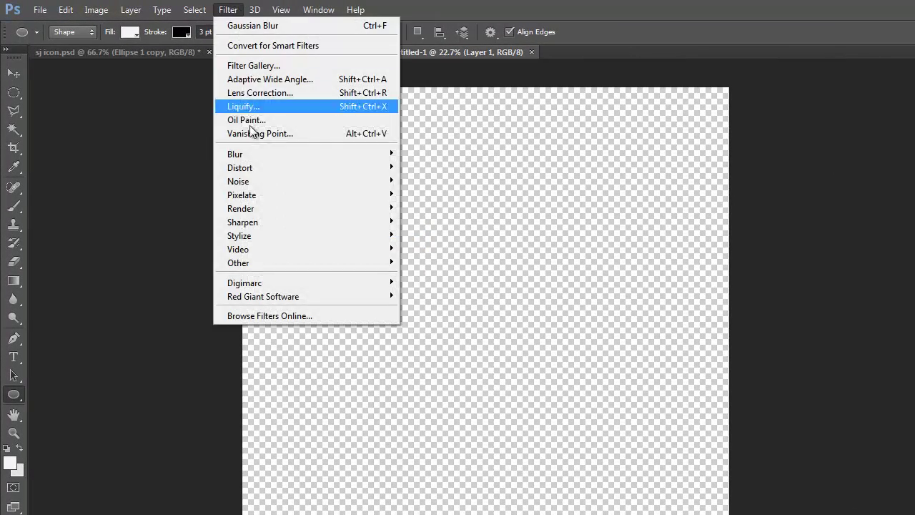
{"action": "left_click", "coordinate": [282, 11]}
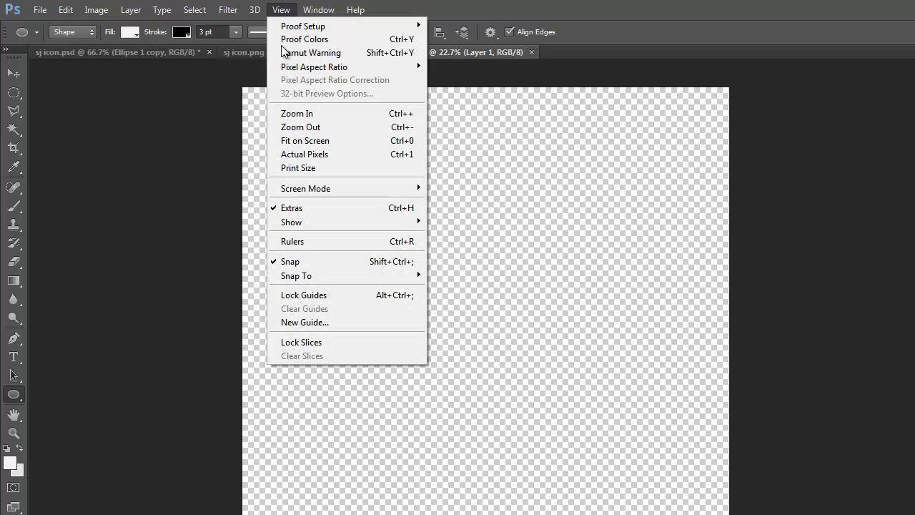
{"action": "left_click", "coordinate": [295, 241]}
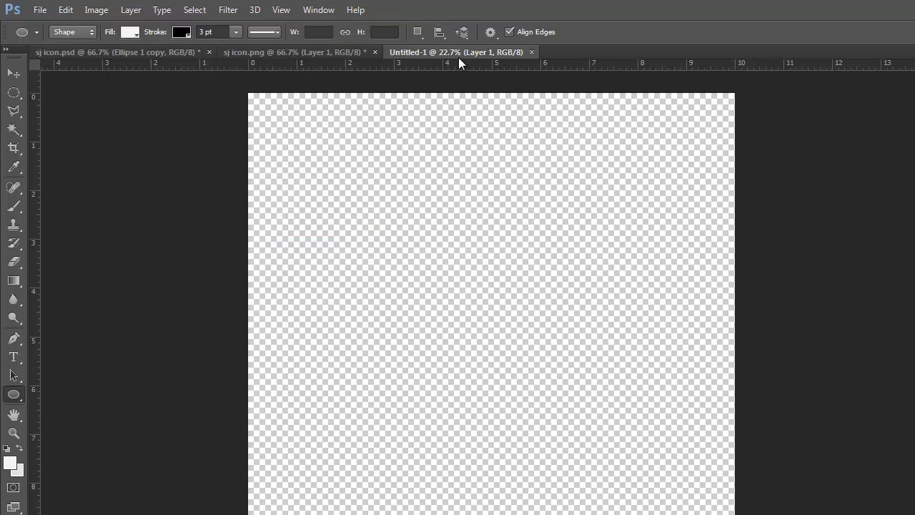
{"action": "left_click_drag", "start_coordinate": [466, 67], "coordinate": [473, 338]}
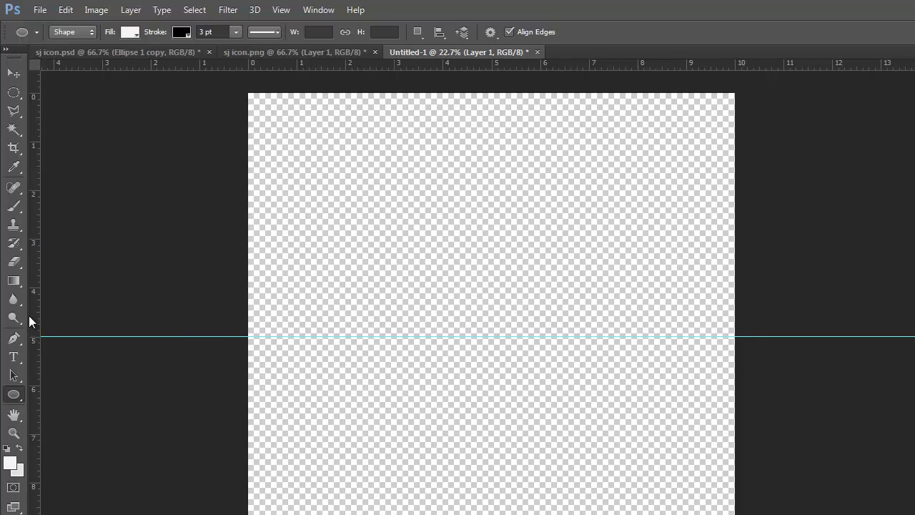
{"action": "left_click_drag", "start_coordinate": [33, 317], "coordinate": [494, 347]}
Draw a 2878 px white circle with a 3 pt black stroke centred on the guide crossing.
{"action": "right_click", "coordinate": [18, 398]}
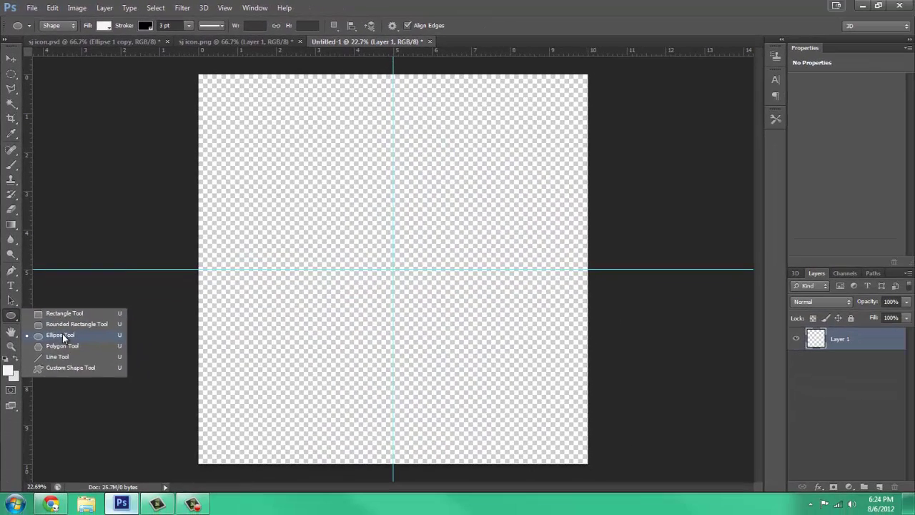
{"action": "left_click", "coordinate": [71, 415]}
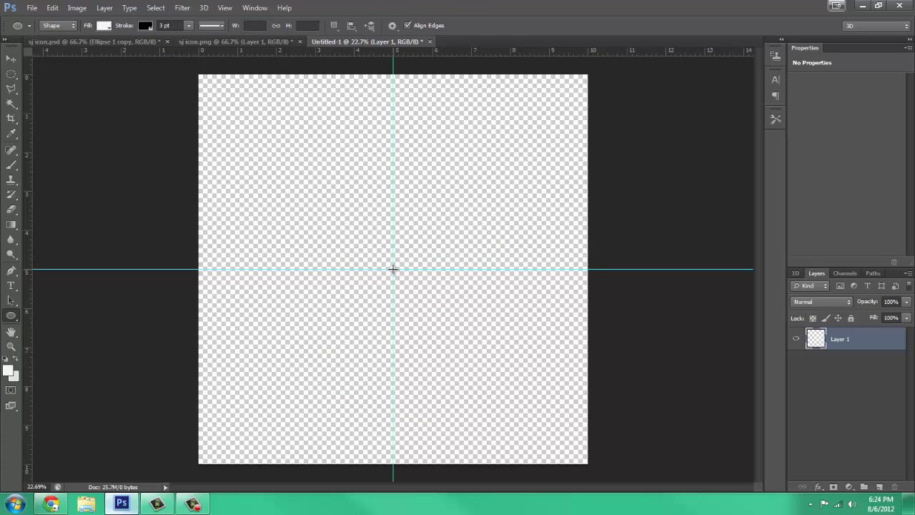
{"action": "left_click_drag", "start_coordinate": [397, 269], "coordinate": [645, 87]}
{"action": "key", "text": "ctrl+z"}
{"action": "left_click_drag", "start_coordinate": [393, 269], "coordinate": [605, 83]}
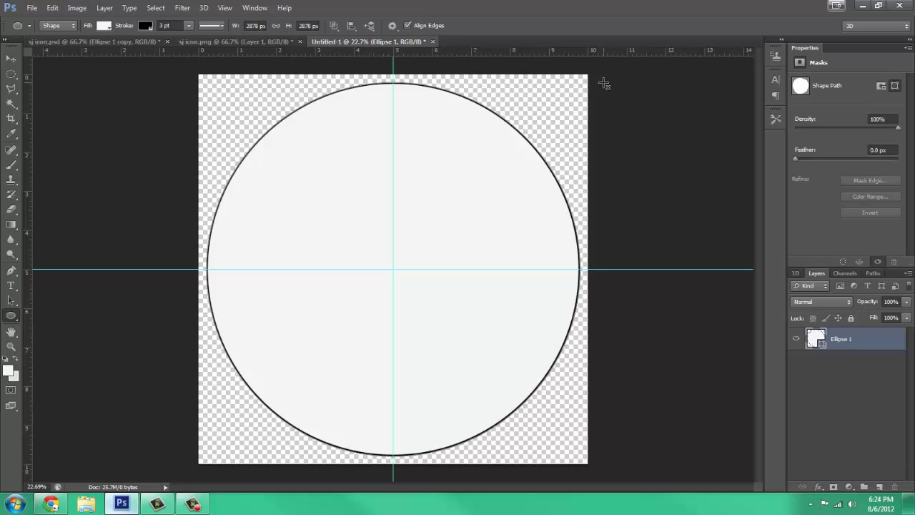
Set Ellipse 1's stroke to no colour and its fill to bright yellow.
{"action": "left_click", "coordinate": [147, 28]}
{"action": "left_click", "coordinate": [97, 48]}
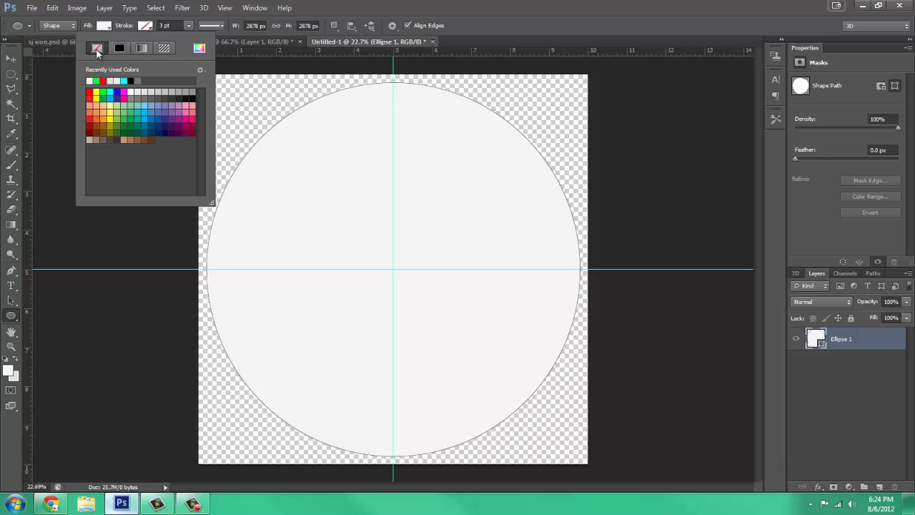
{"action": "left_click", "coordinate": [104, 29]}
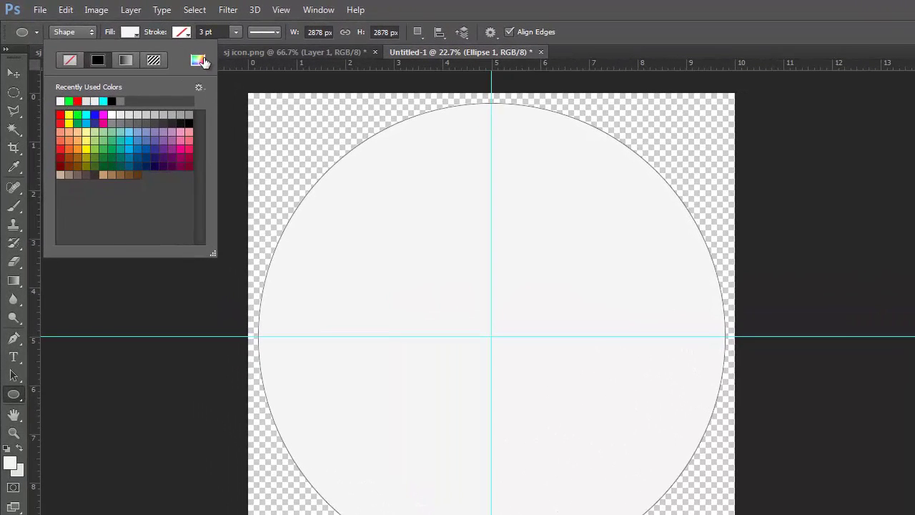
{"action": "left_click", "coordinate": [189, 141]}
{"action": "left_click", "coordinate": [172, 143]}
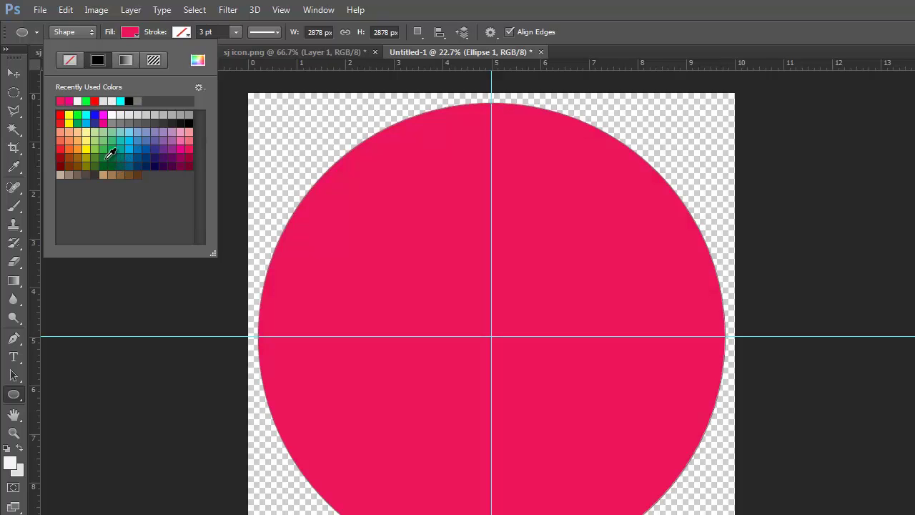
{"action": "left_click", "coordinate": [102, 154]}
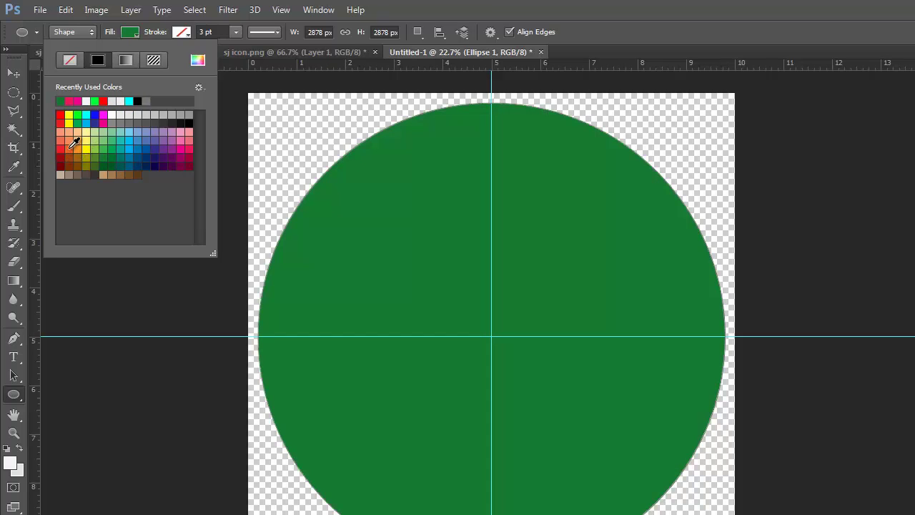
{"action": "left_click", "coordinate": [87, 144]}
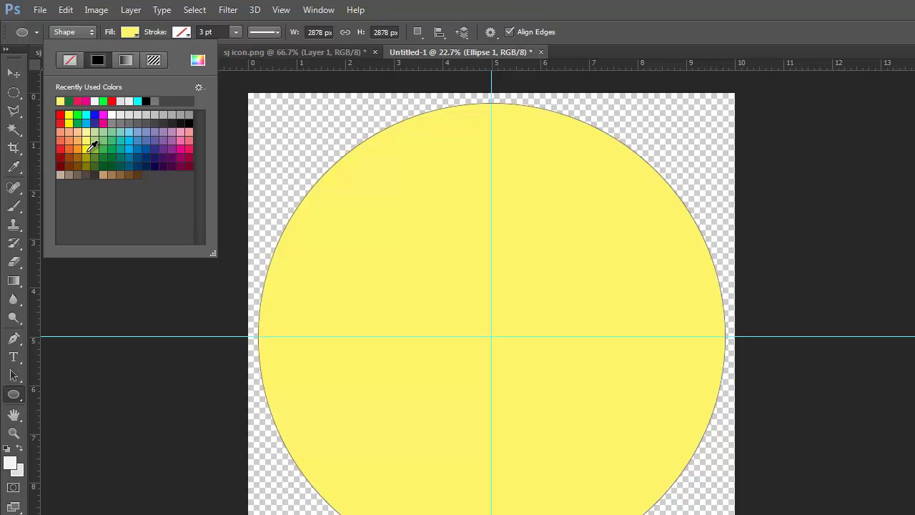
{"action": "left_click", "coordinate": [99, 148]}
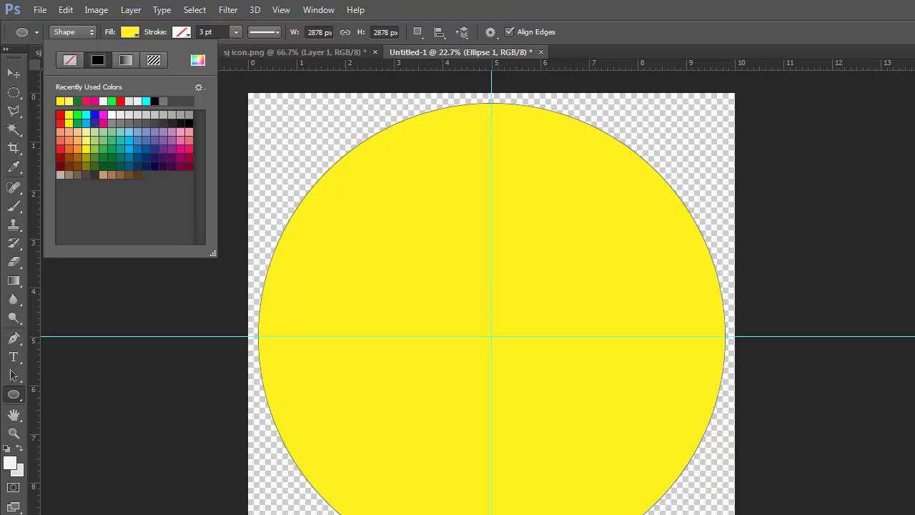
{"action": "key", "text": "Return"}
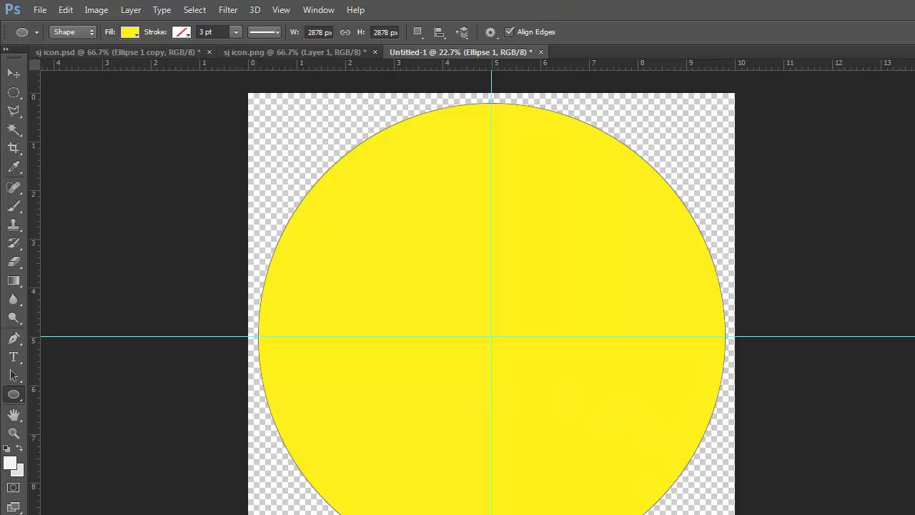
Duplicate Ellipse 1 with Ctrl+J and give the Ellipse 1 copy a white fill.
{"action": "key", "text": "ctrl+j"}
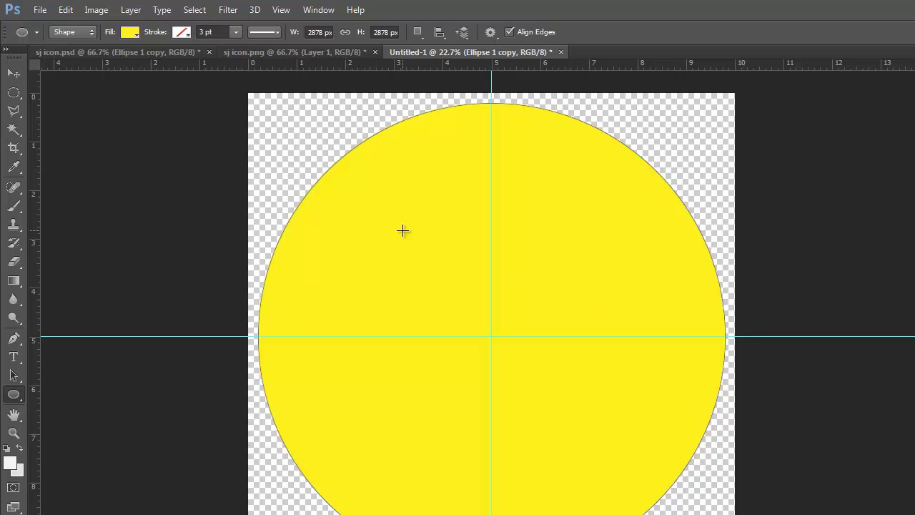
{"action": "left_click", "coordinate": [133, 32]}
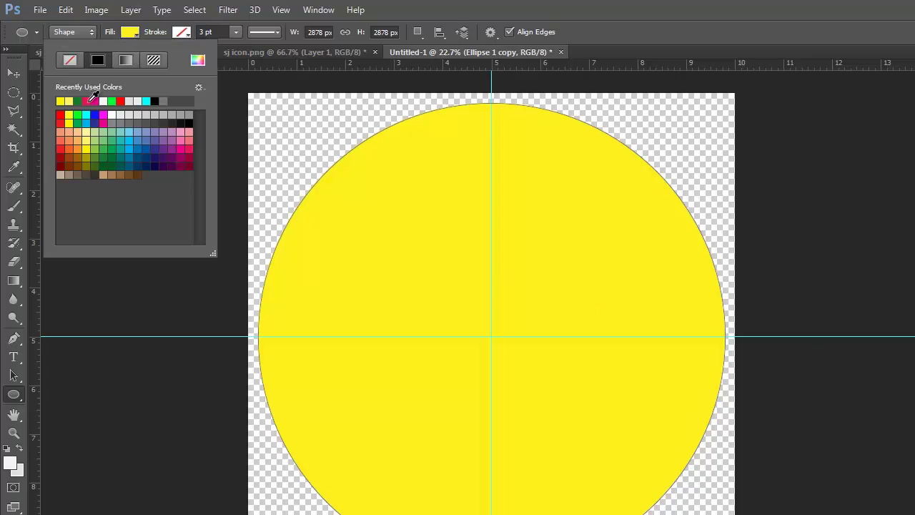
{"action": "left_click", "coordinate": [113, 113]}
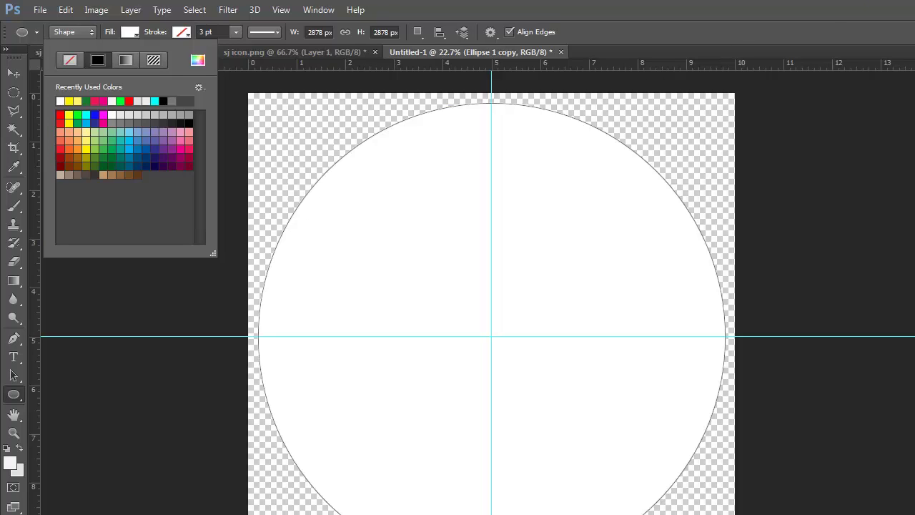
{"action": "left_click", "coordinate": [602, 33]}
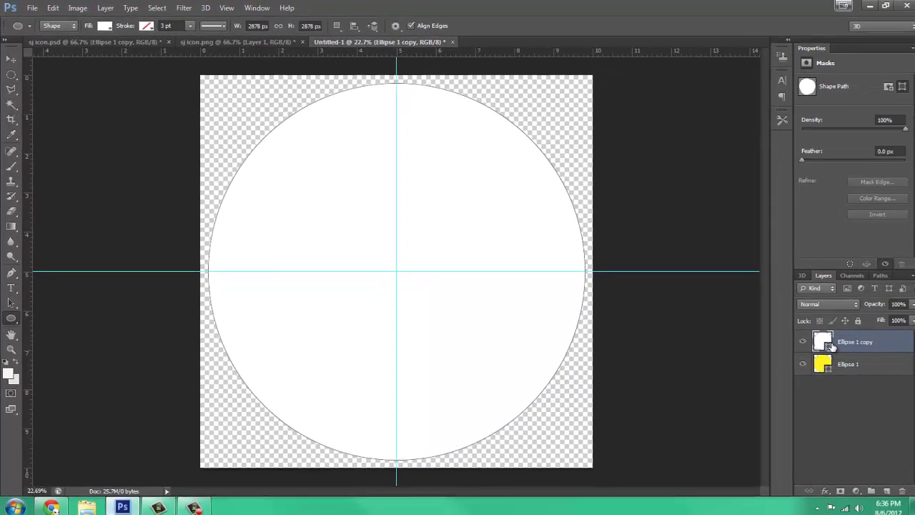
Convert the white copy to a smart object and delete a centred circular area, leaving a white ring.
{"action": "right_click", "coordinate": [828, 345]}
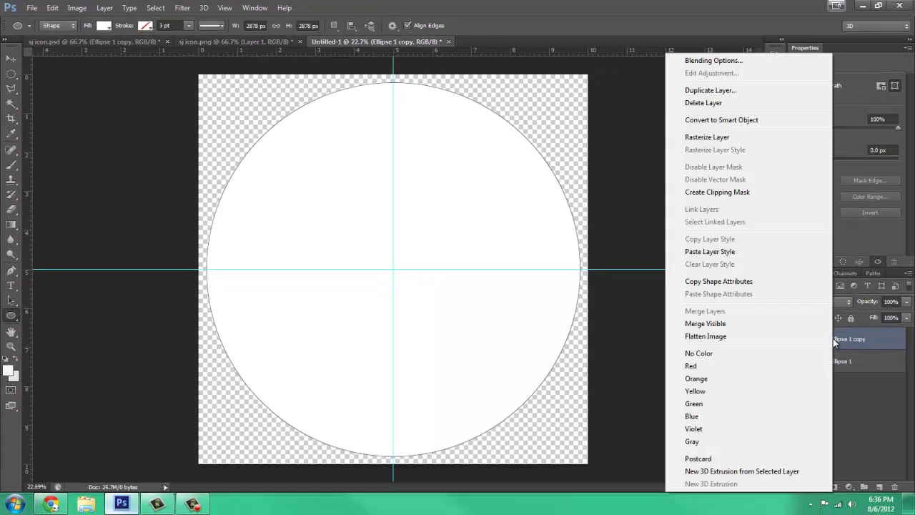
{"action": "left_click", "coordinate": [716, 120]}
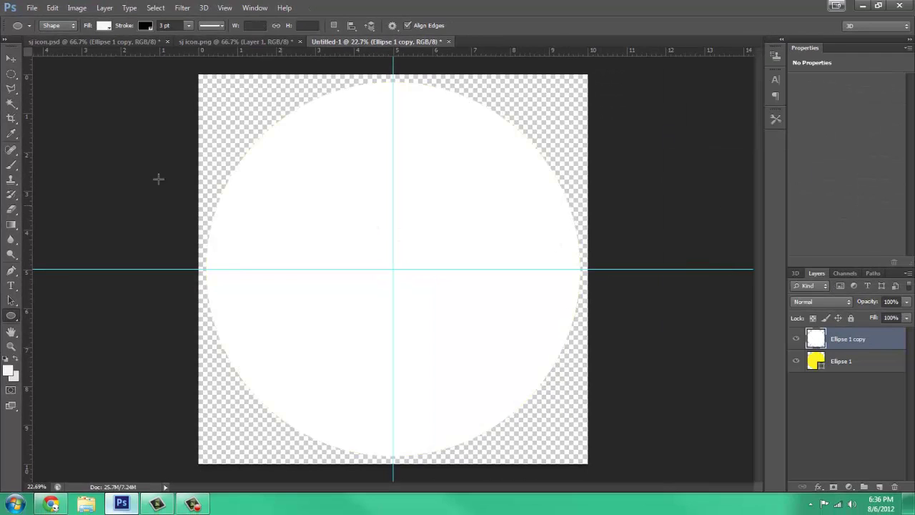
{"action": "left_click", "coordinate": [10, 73]}
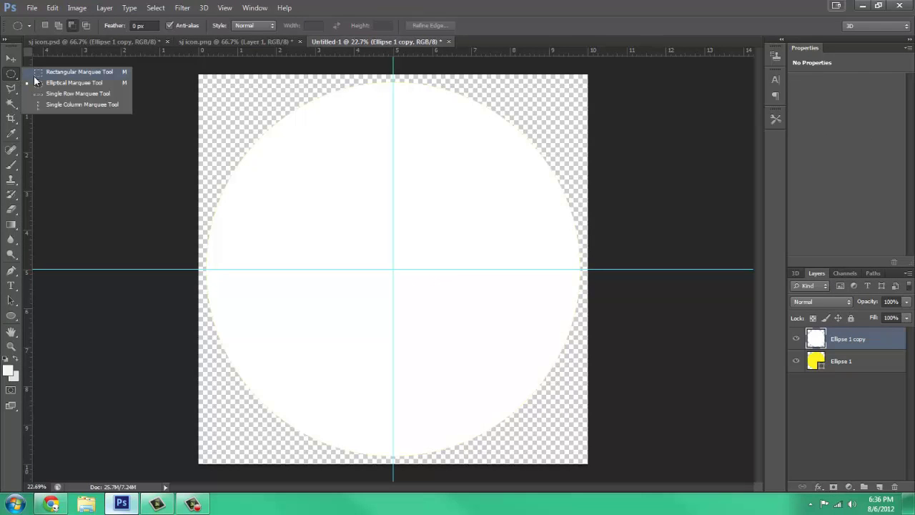
{"action": "left_click", "coordinate": [49, 83]}
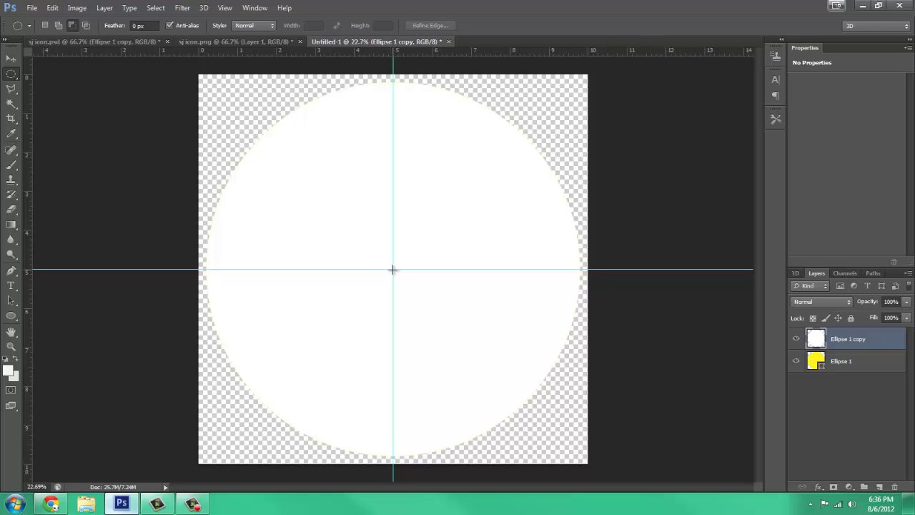
{"action": "left_click_drag", "start_coordinate": [394, 269], "coordinate": [564, 67]}
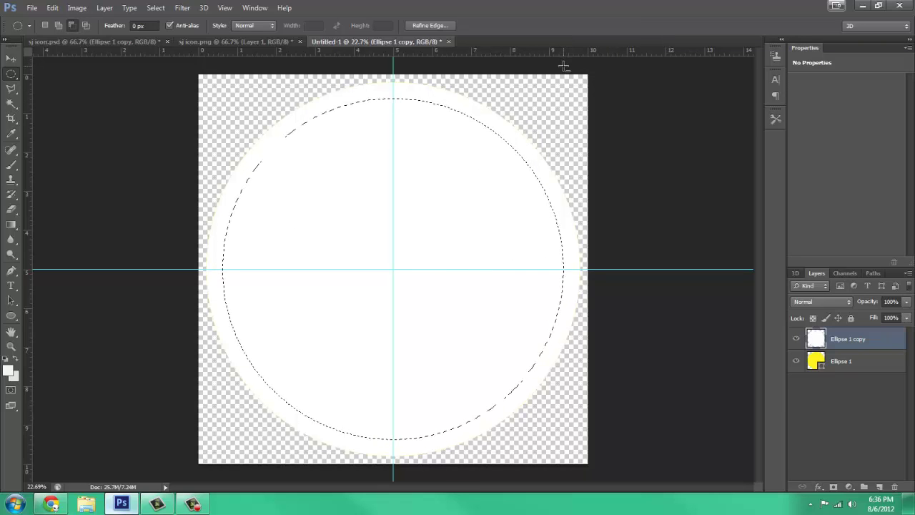
{"action": "key", "text": "Delete"}
{"action": "key", "text": "ctrl+d"}
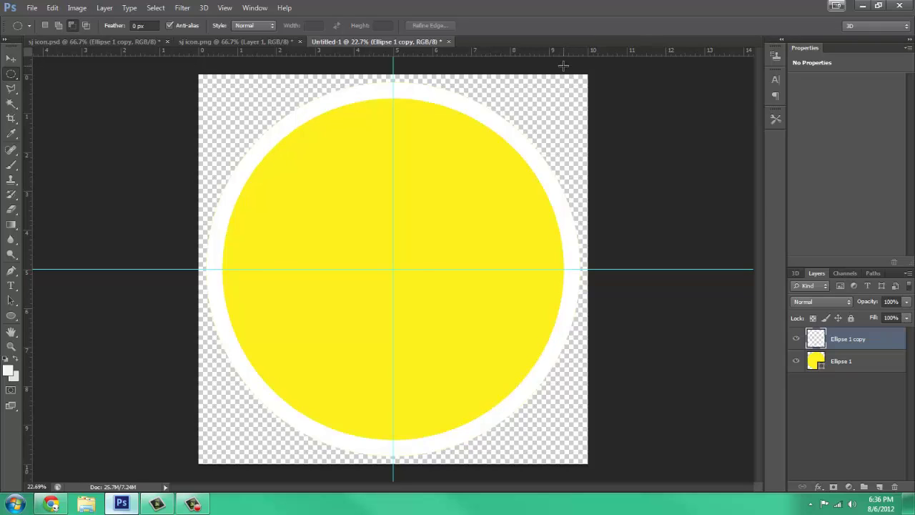
{"action": "left_click", "coordinate": [880, 487]}
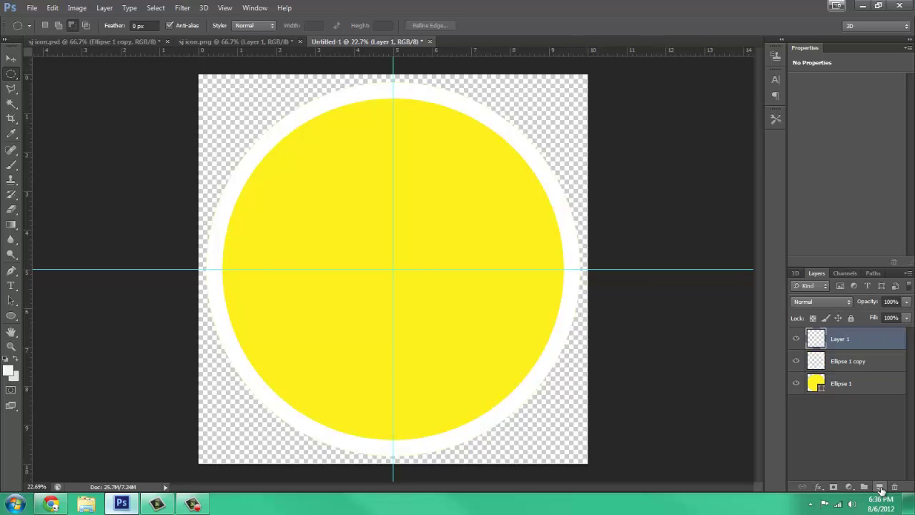
{"action": "key", "text": "ctrl+z"}
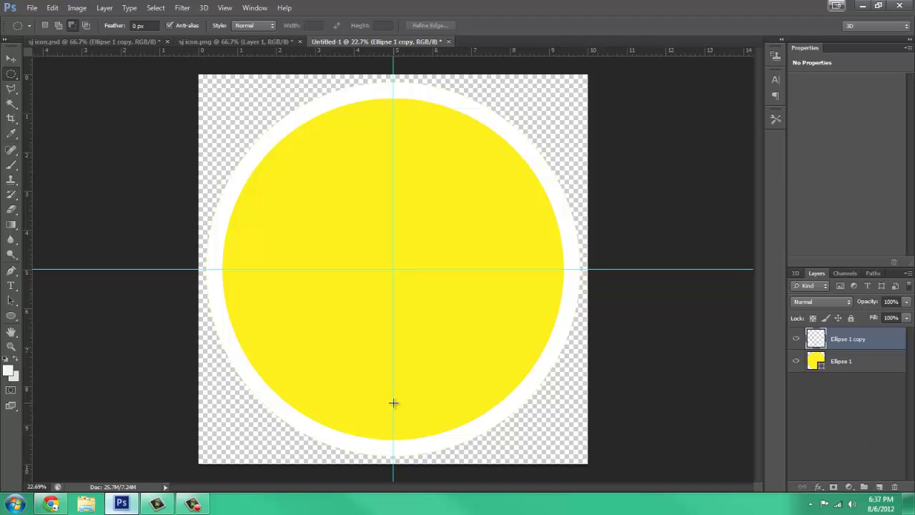
{"action": "left_click", "coordinate": [13, 319]}
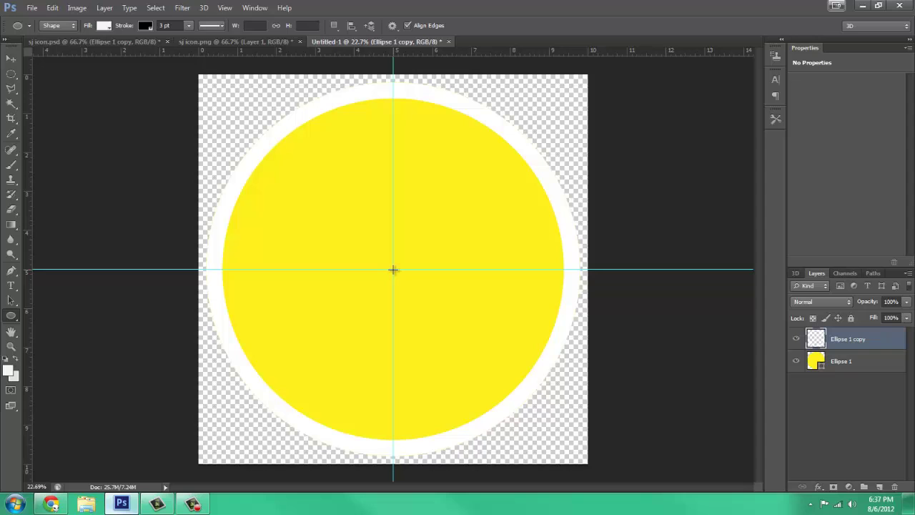
Draw a centred 2304 px circle, Ellipse 2, with no stroke and a white fill.
{"action": "mouse_move", "coordinate": [393, 269]}
{"action": "left_mouse_down"}
{"action": "mouse_move", "coordinate": [486, 175]}
{"action": "mouse_move", "coordinate": [570, 112]}
{"action": "mouse_move", "coordinate": [570, 120]}
{"action": "left_mouse_up"}
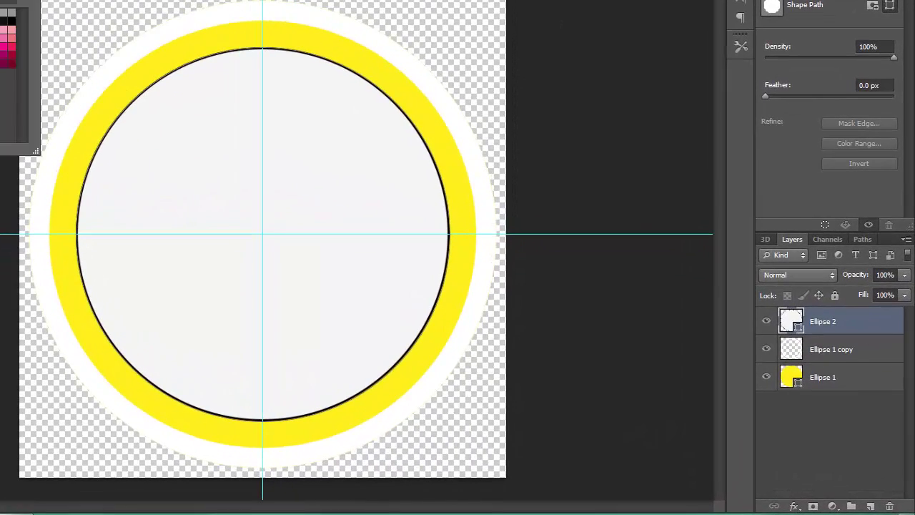
{"action": "left_click", "coordinate": [1, 1]}
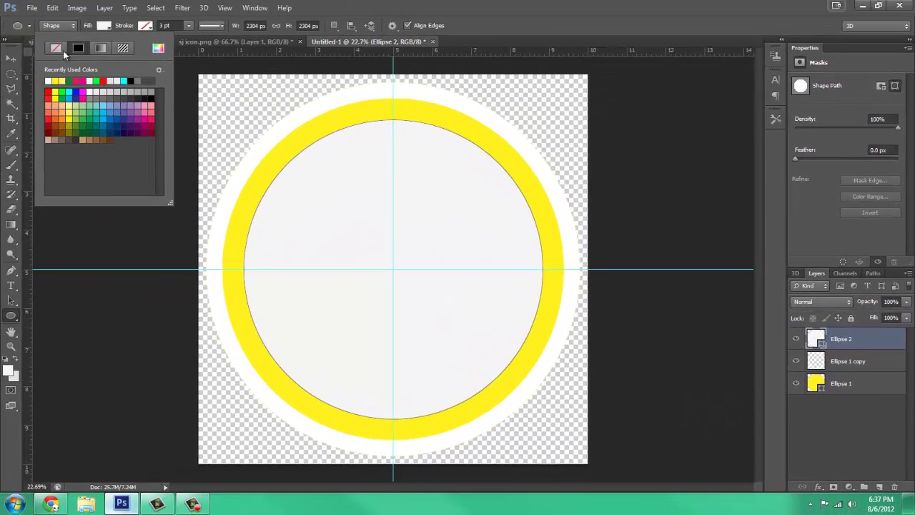
{"action": "left_click", "coordinate": [49, 80]}
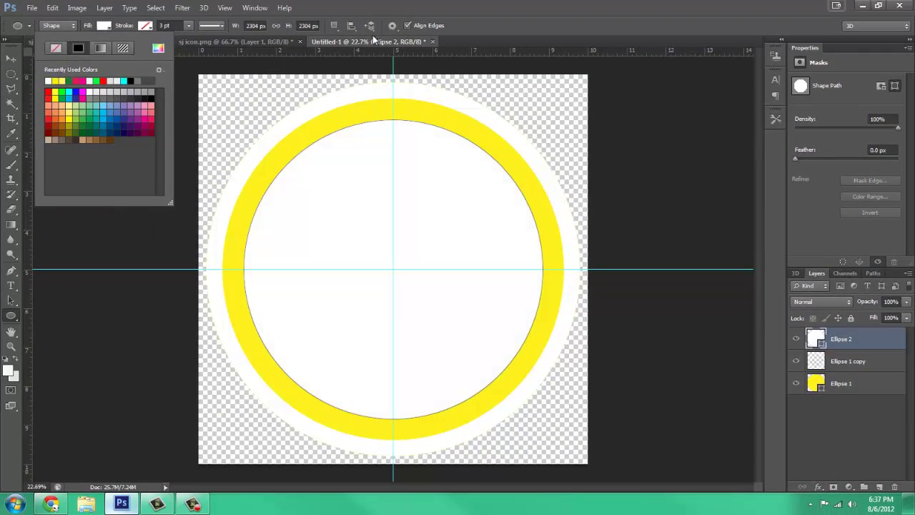
{"action": "left_click", "coordinate": [471, 41]}
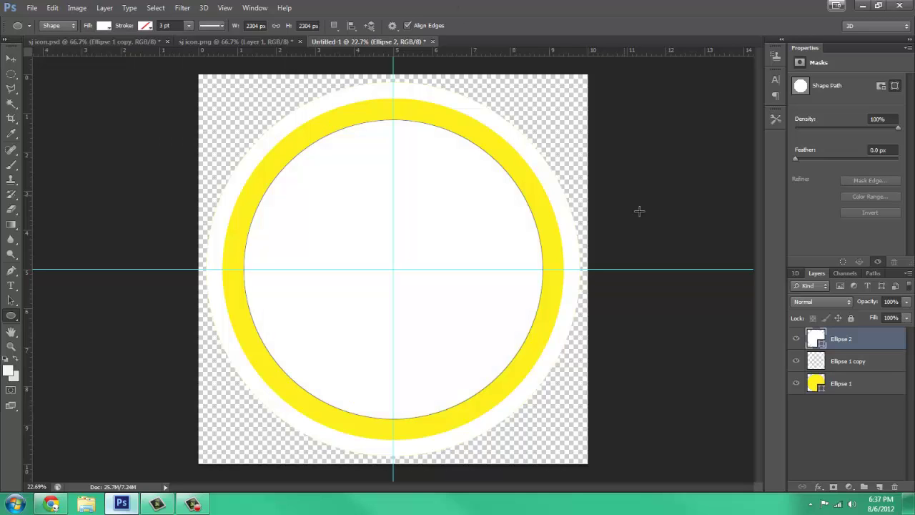
Paste the layer style onto Ellipse 1 copy and set its Inner Shadow colour to e8e8e8.
{"action": "right_click", "coordinate": [846, 362]}
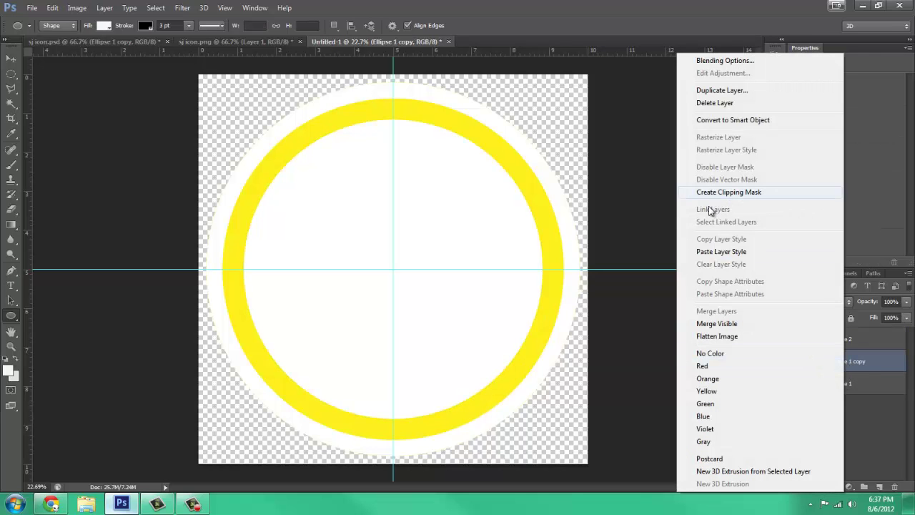
{"action": "left_click", "coordinate": [704, 252]}
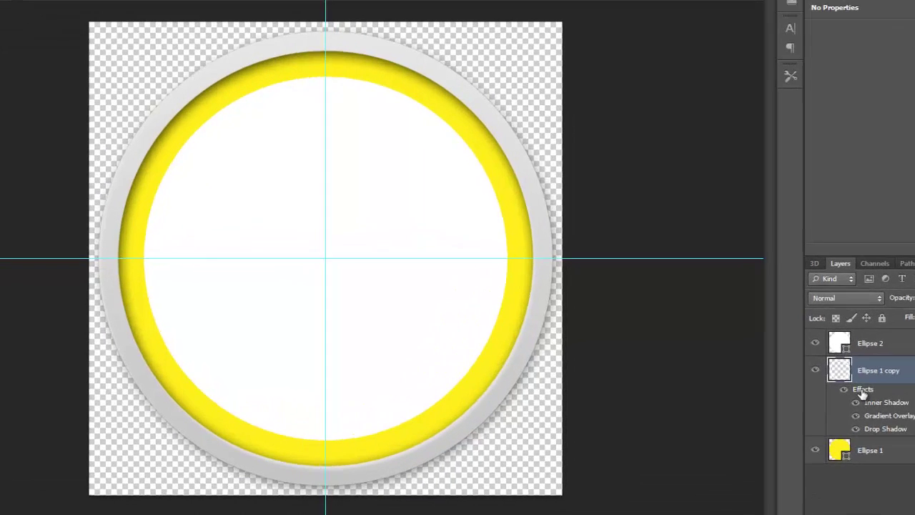
{"action": "double_click", "coordinate": [833, 373]}
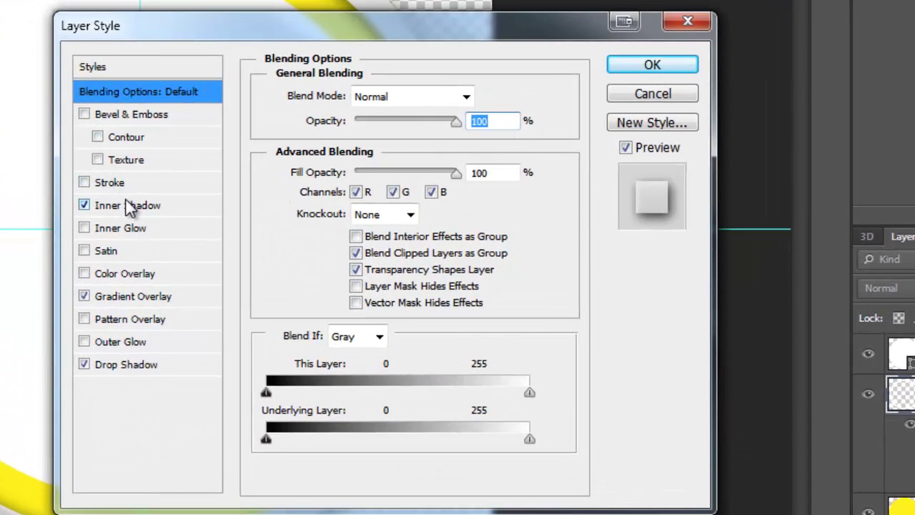
{"action": "left_click", "coordinate": [124, 203]}
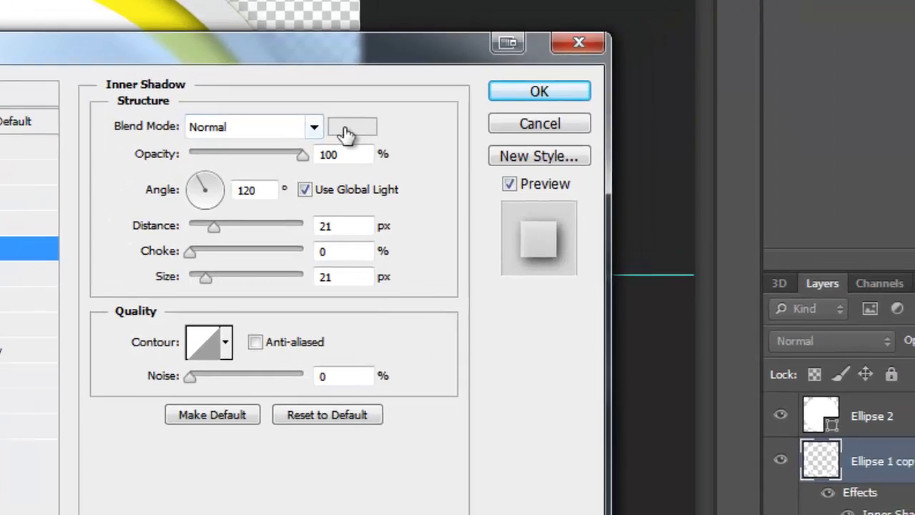
{"action": "left_click", "coordinate": [476, 97]}
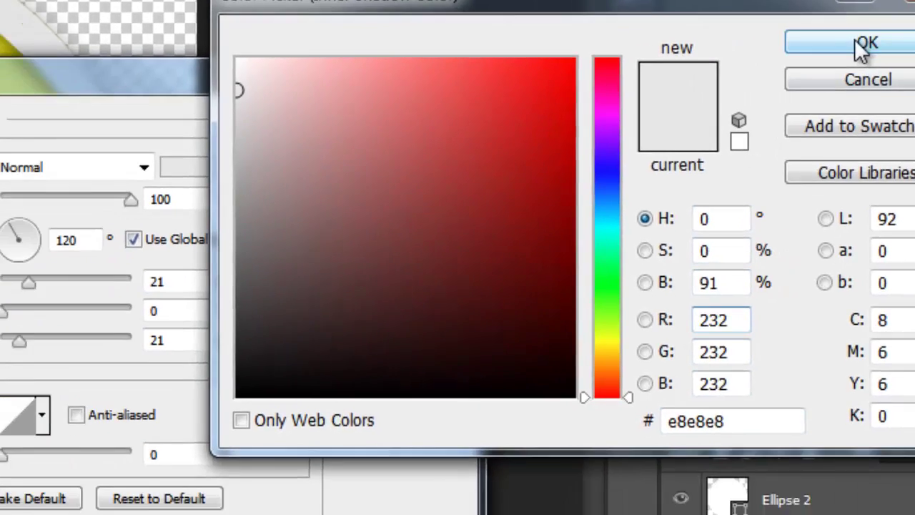
{"action": "left_click", "coordinate": [749, 70]}
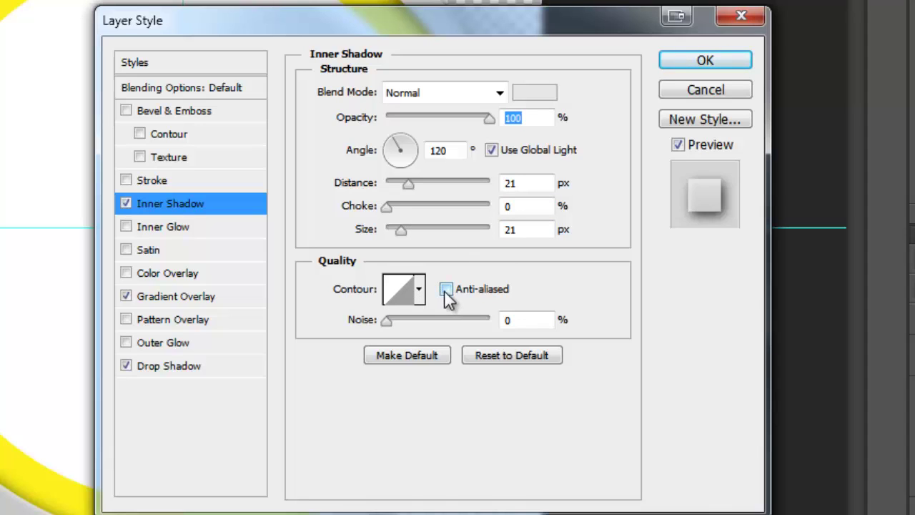
{"action": "left_click", "coordinate": [384, 355]}
Set the ring's Gradient Overlay stops to c6c6c6 on the left and e7e7e7 on the right.
{"action": "left_click", "coordinate": [172, 308]}
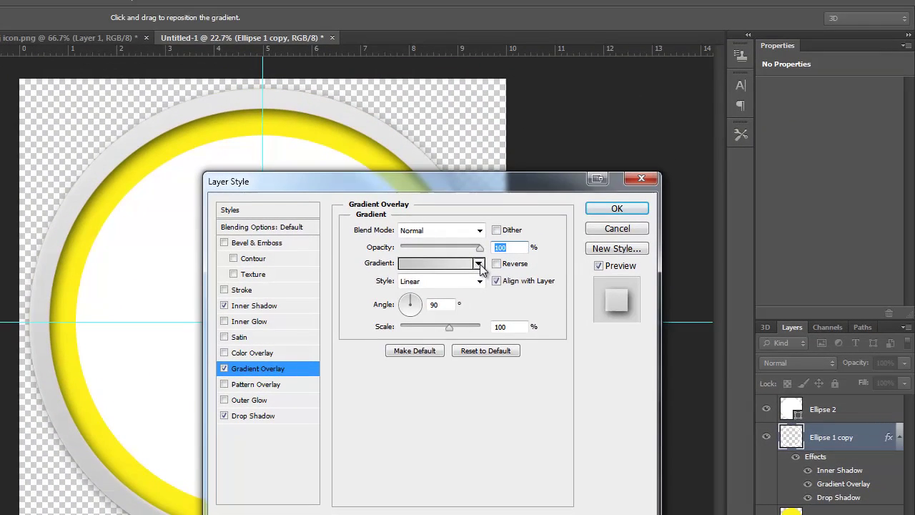
{"action": "left_click", "coordinate": [502, 143]}
{"action": "left_click", "coordinate": [479, 264]}
{"action": "left_click", "coordinate": [468, 263]}
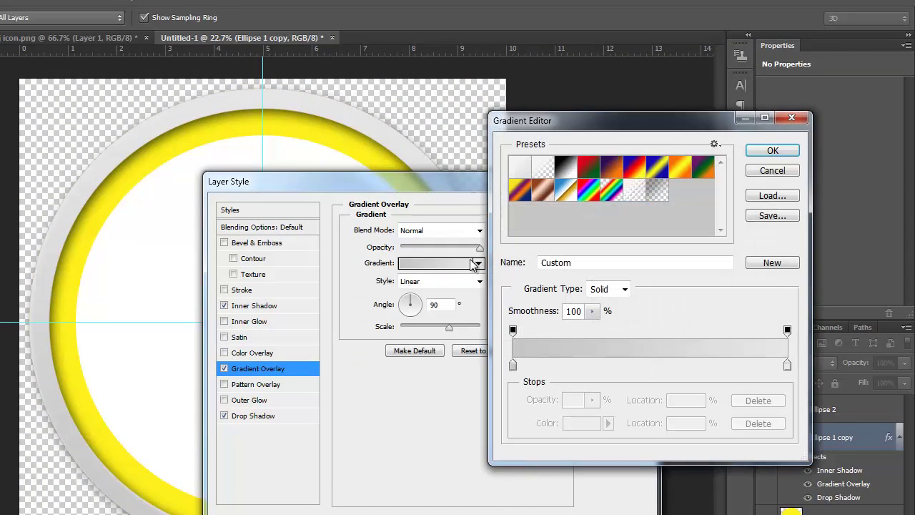
{"action": "left_click", "coordinate": [513, 364]}
{"action": "double_click", "coordinate": [333, 343]}
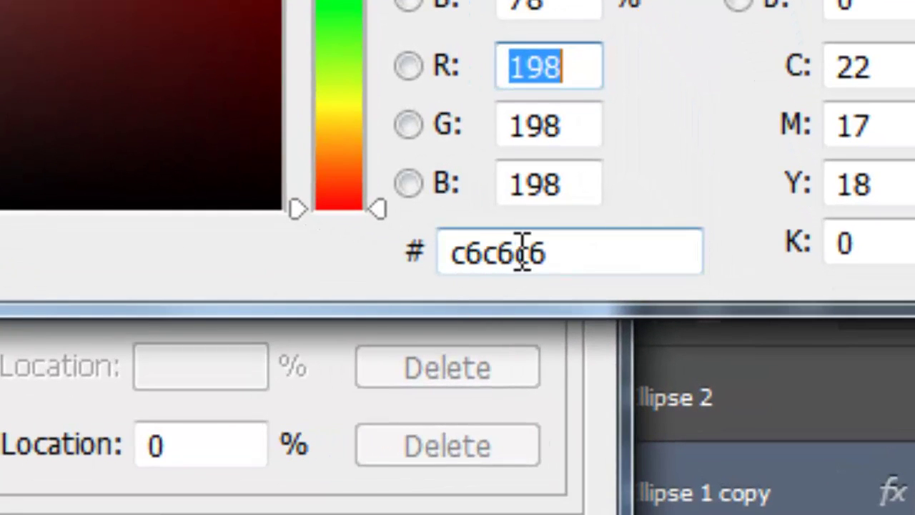
{"action": "key", "text": "Return"}
{"action": "left_click", "coordinate": [547, 250]}
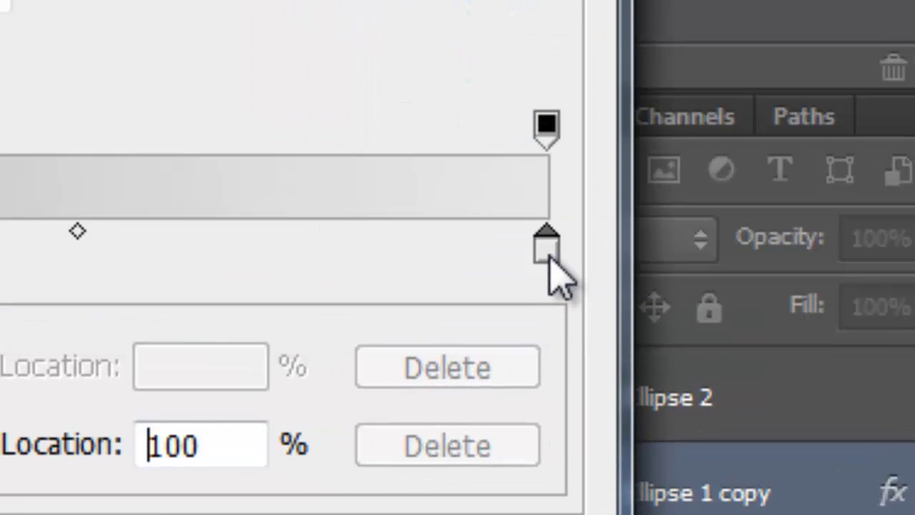
{"action": "double_click", "coordinate": [548, 251]}
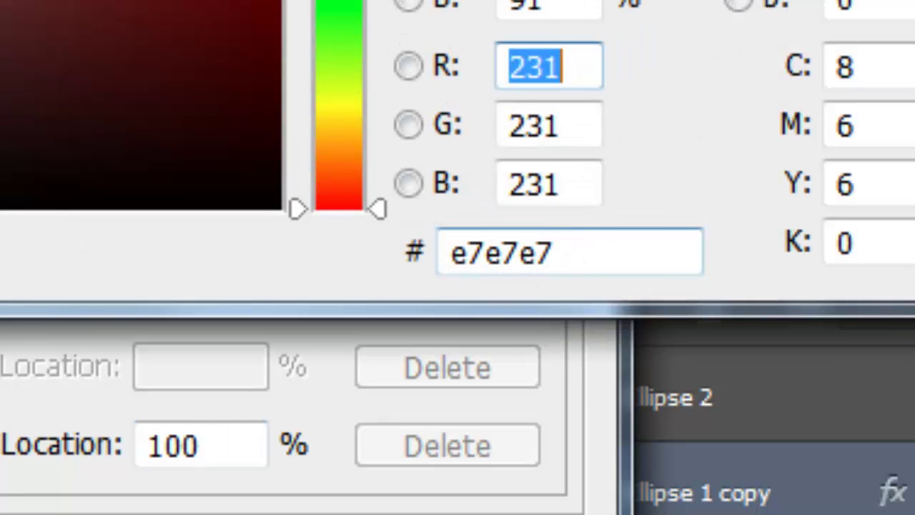
{"action": "key", "text": "Return"}
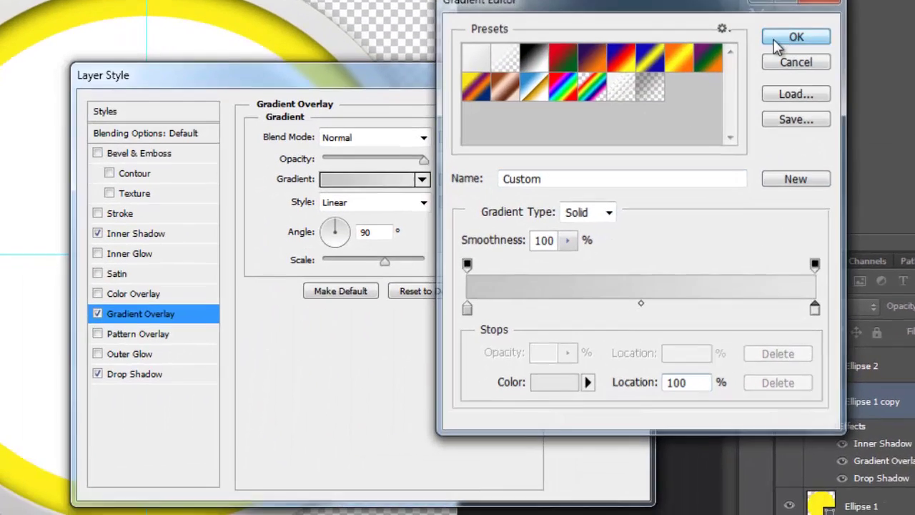
{"action": "left_click", "coordinate": [751, 59]}
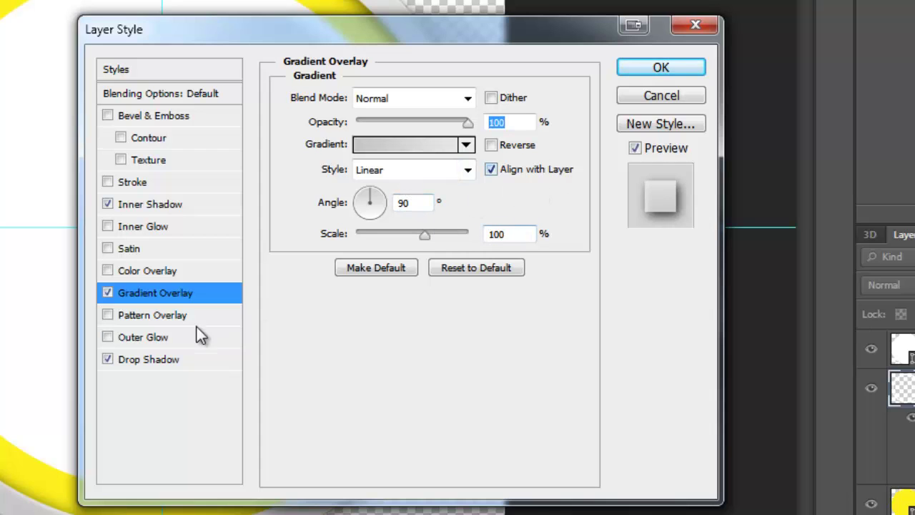
Bring up the ring's Drop Shadow: Multiply, 75% opacity, 21 px distance, 83 px size.
{"action": "left_click", "coordinate": [129, 360]}
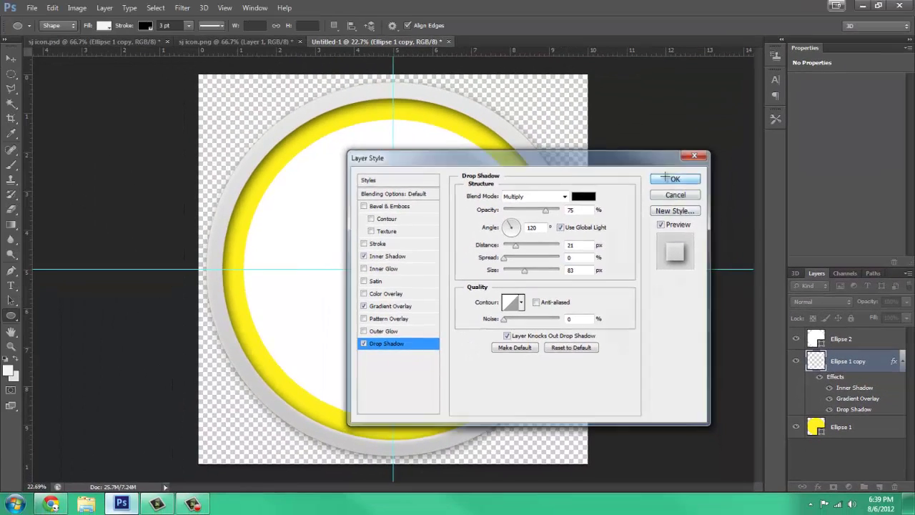
Apply the ring's layer style and copy it from the ring layer.
{"action": "left_click", "coordinate": [662, 70]}
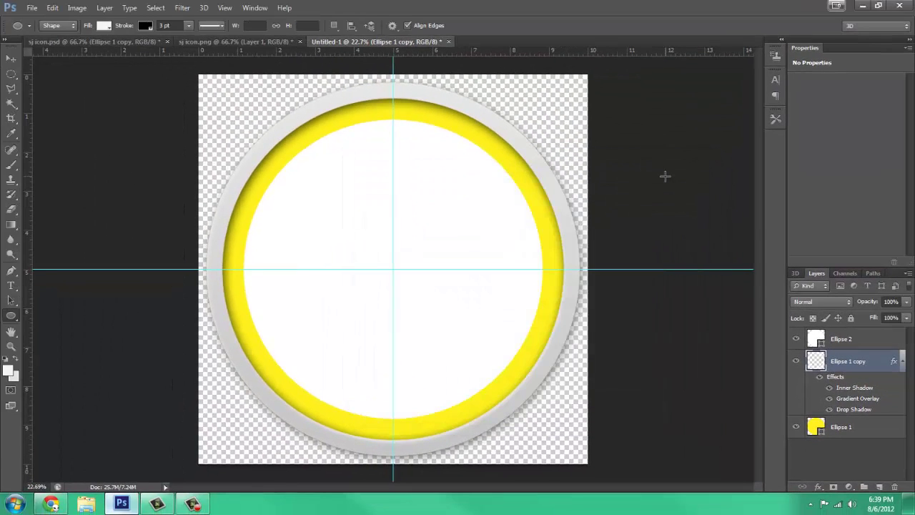
{"action": "right_click", "coordinate": [833, 361]}
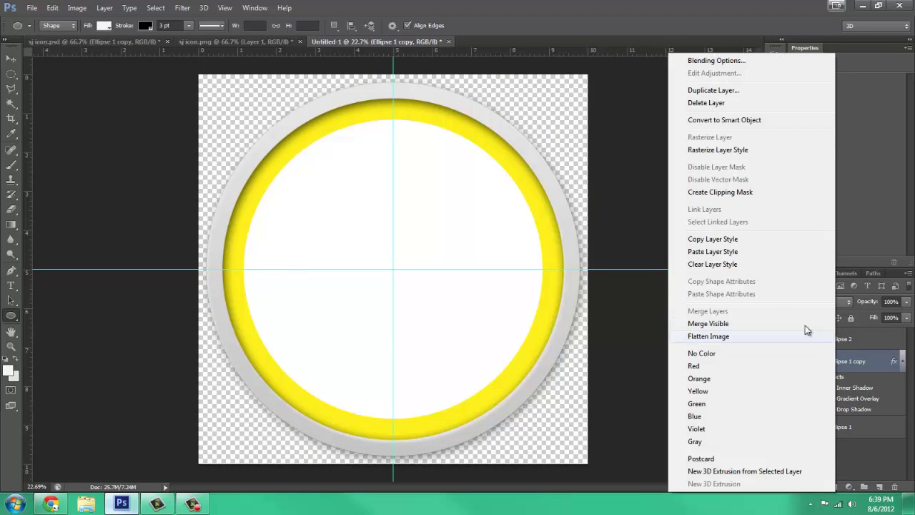
{"action": "left_click", "coordinate": [708, 241]}
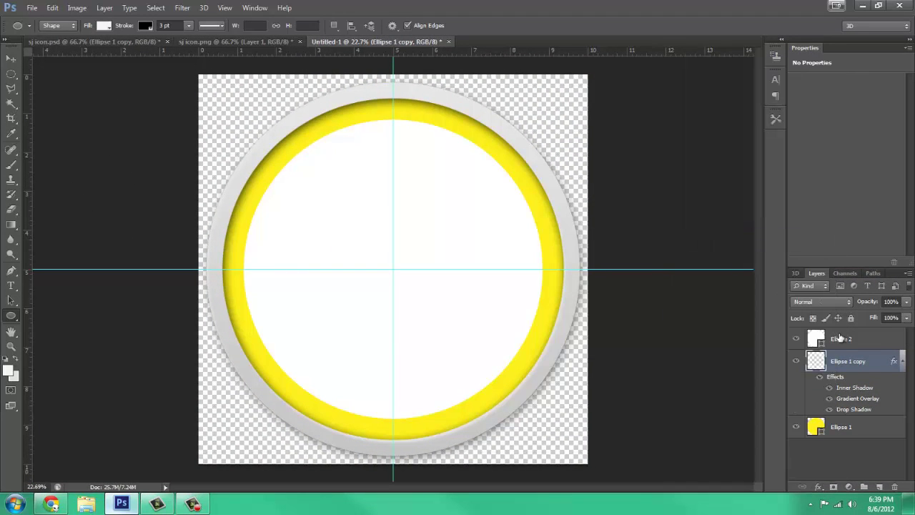
Paste the ring's style onto Ellipse 2, turning it grey, and add an empty new layer.
{"action": "left_click", "coordinate": [841, 338]}
{"action": "right_click", "coordinate": [839, 334]}
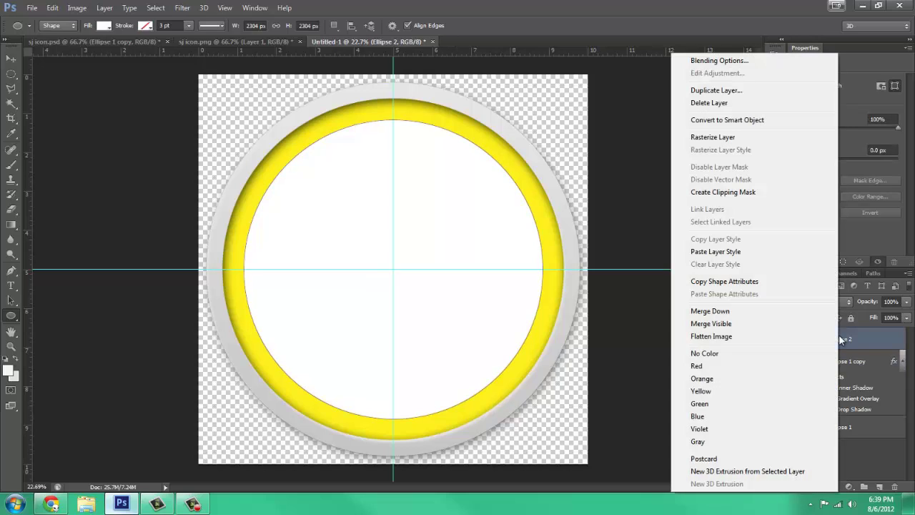
{"action": "left_click", "coordinate": [718, 252]}
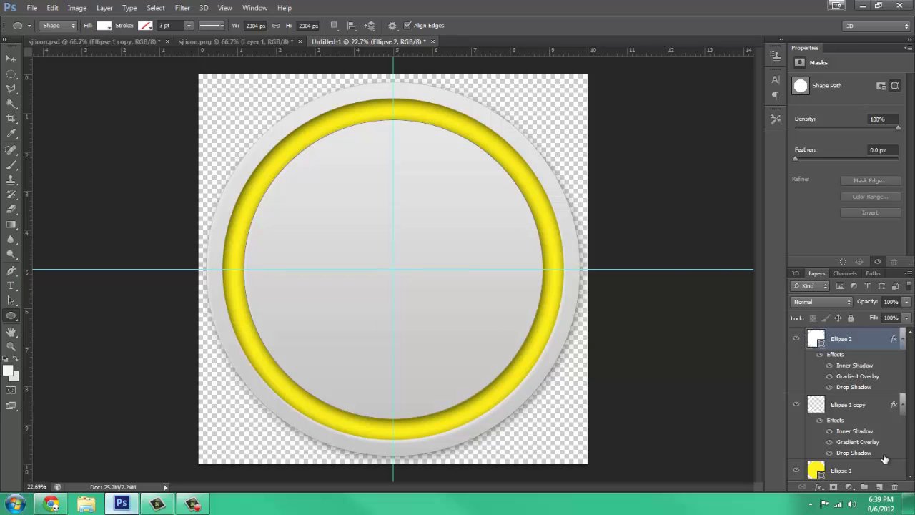
{"action": "left_click", "coordinate": [881, 487]}
Move Layer 1 to the bottom and set foreground f6f6f6 and background a light grey.
{"action": "left_click_drag", "start_coordinate": [848, 337], "coordinate": [862, 481]}
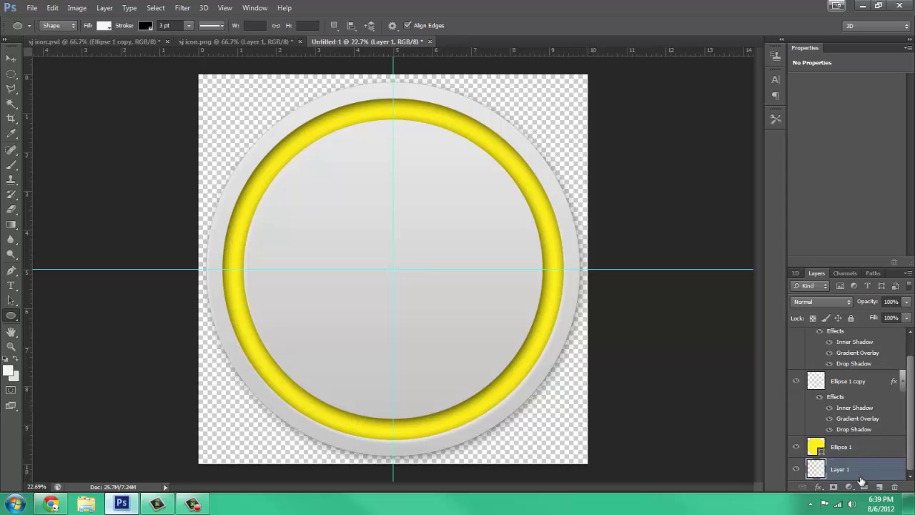
{"action": "left_click", "coordinate": [8, 374]}
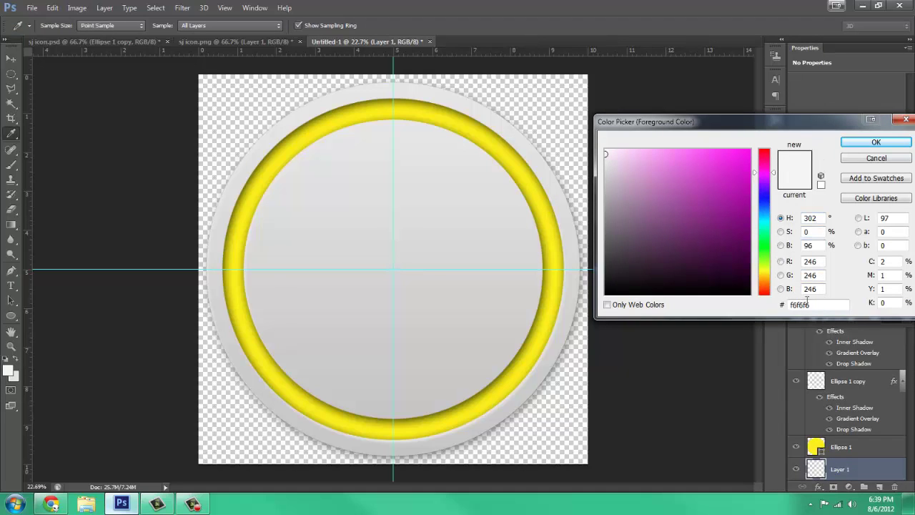
{"action": "left_click", "coordinate": [876, 143]}
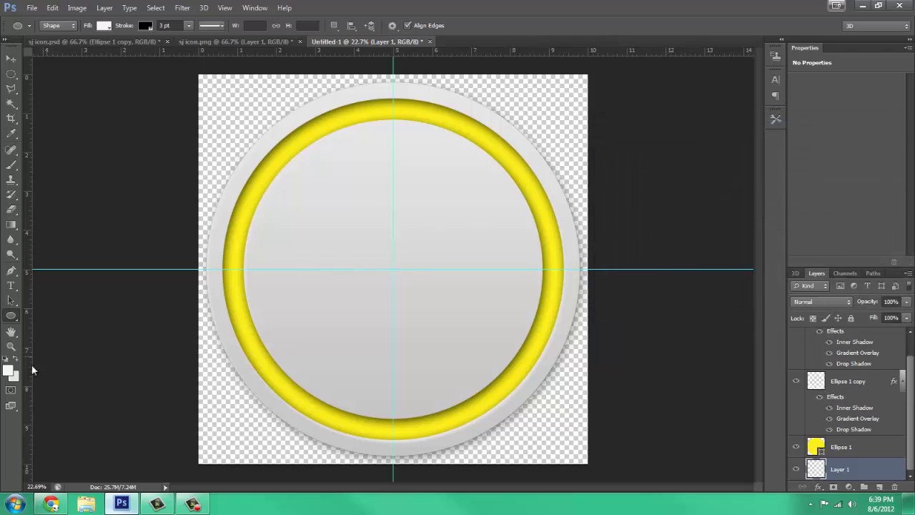
{"action": "left_click", "coordinate": [11, 375]}
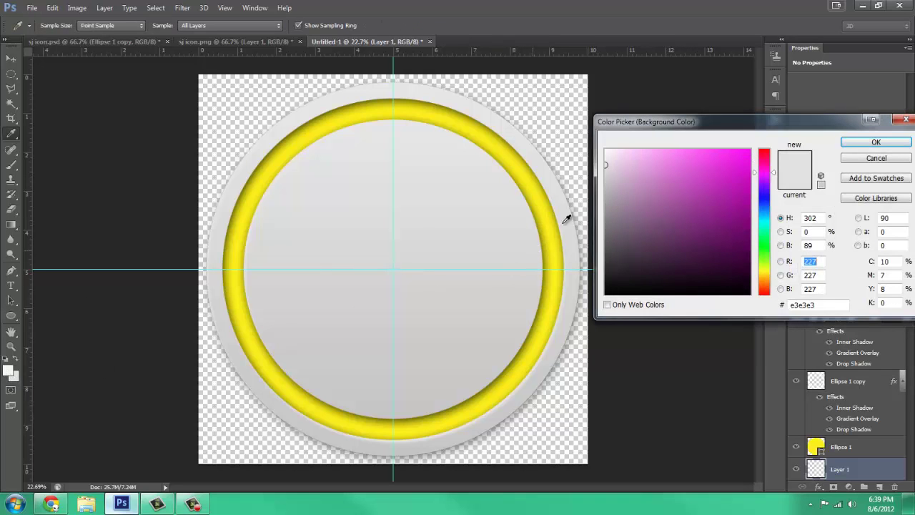
{"action": "left_click_drag", "start_coordinate": [604, 159], "coordinate": [604, 168]}
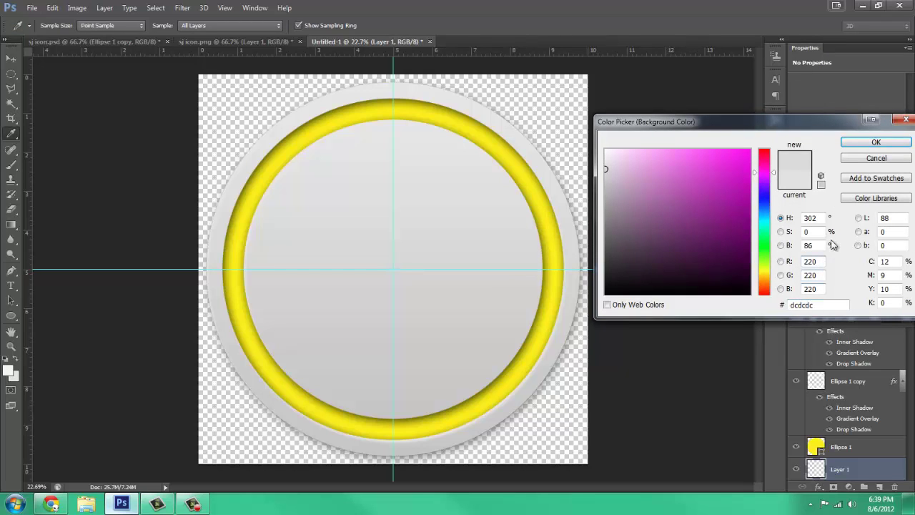
{"action": "left_click", "coordinate": [875, 144]}
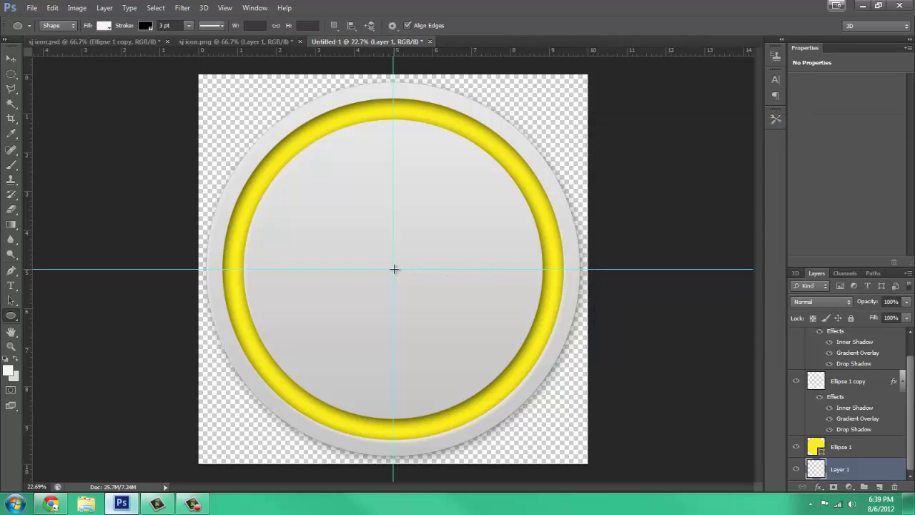
Fill Layer 1 with a radial gradient dragged from the canvas centre outward.
{"action": "left_click", "coordinate": [10, 225]}
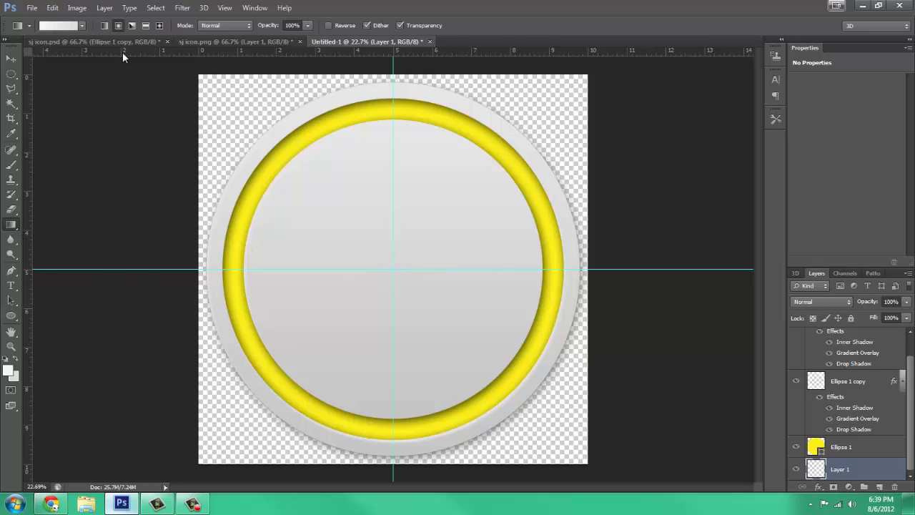
{"action": "left_click", "coordinate": [119, 26]}
{"action": "left_click_drag", "start_coordinate": [393, 269], "coordinate": [588, 270]}
{"action": "left_click_drag", "start_coordinate": [587, 269], "coordinate": [588, 269]}
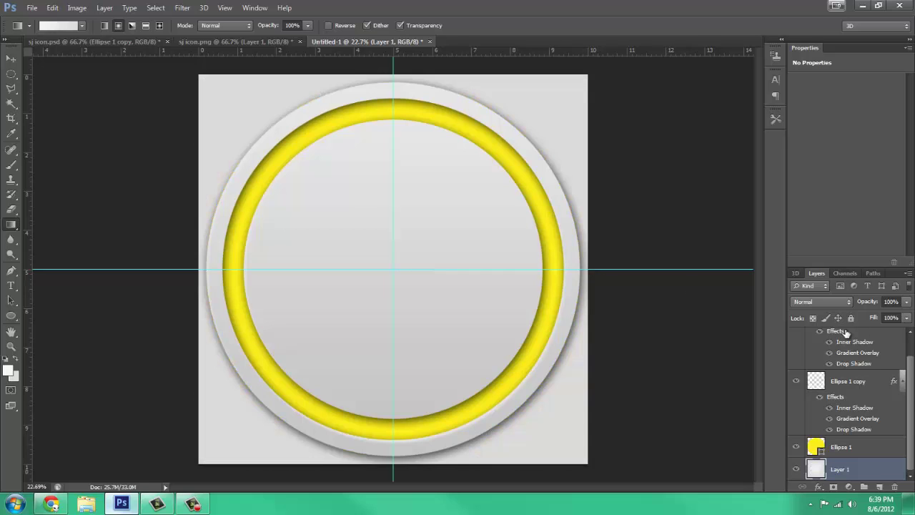
{"action": "left_click_drag", "start_coordinate": [913, 401], "coordinate": [913, 347]}
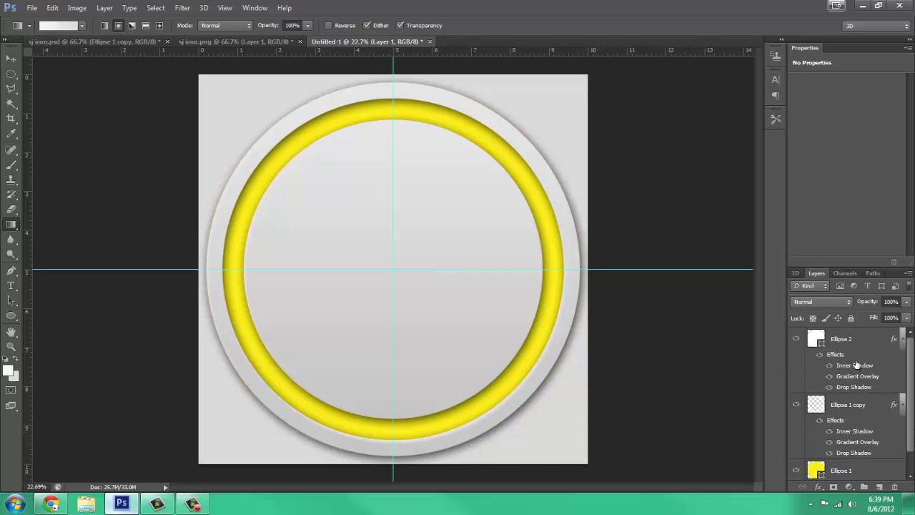
Add a new layer above Ellipse 2 and place a text insertion point on the disc.
{"action": "left_click", "coordinate": [853, 344]}
{"action": "left_click", "coordinate": [880, 487]}
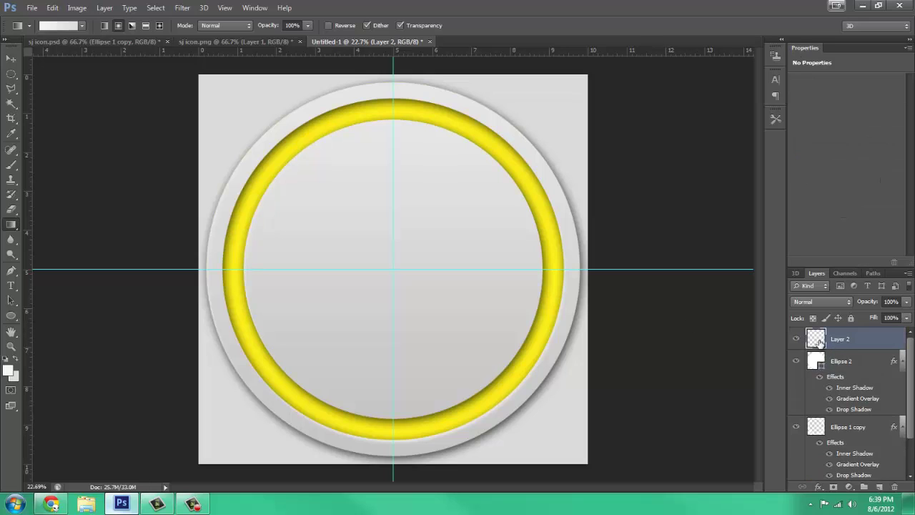
{"action": "left_click", "coordinate": [11, 286]}
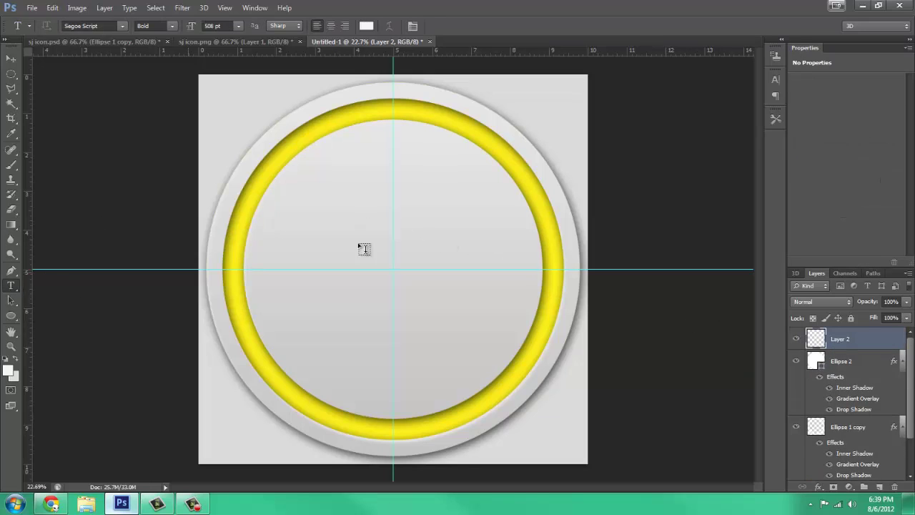
{"action": "left_click", "coordinate": [292, 207]}
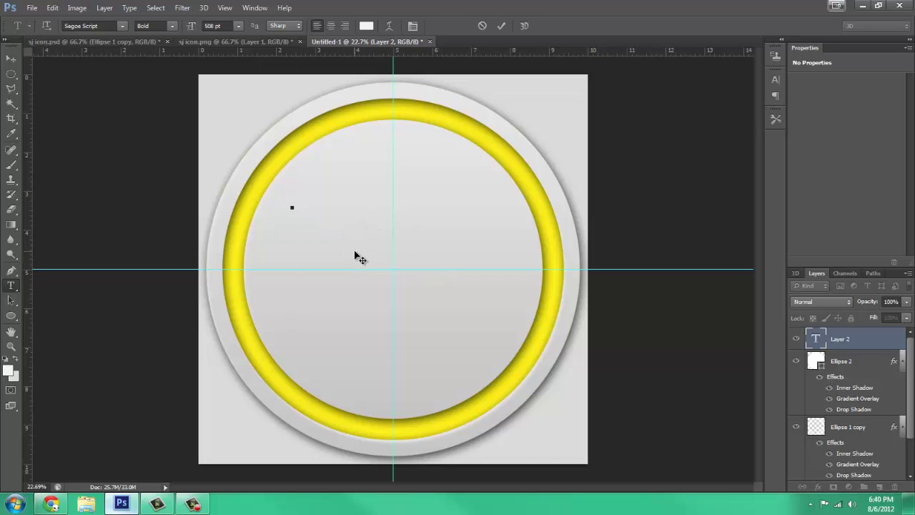
Type a large M and change its text colour to black 000000.
{"action": "type", "text": "M"}
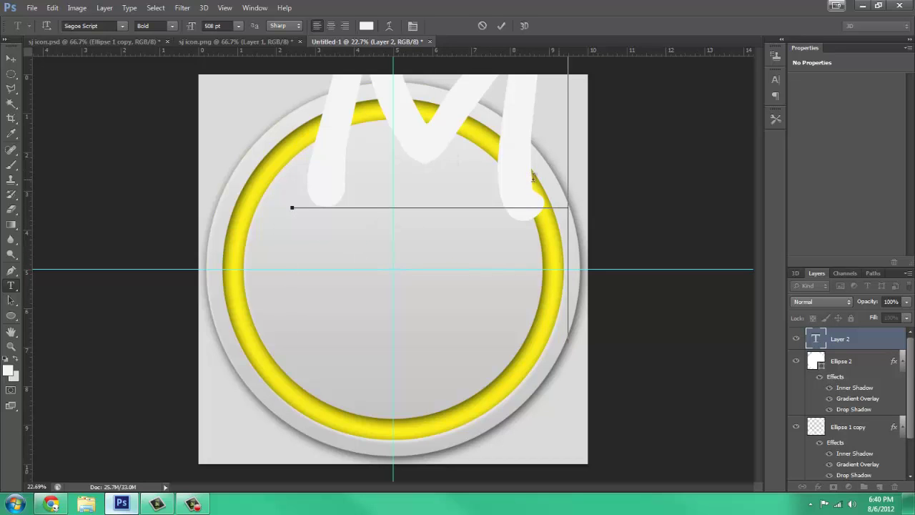
{"action": "key", "text": "ctrl+a"}
{"action": "left_click", "coordinate": [365, 27]}
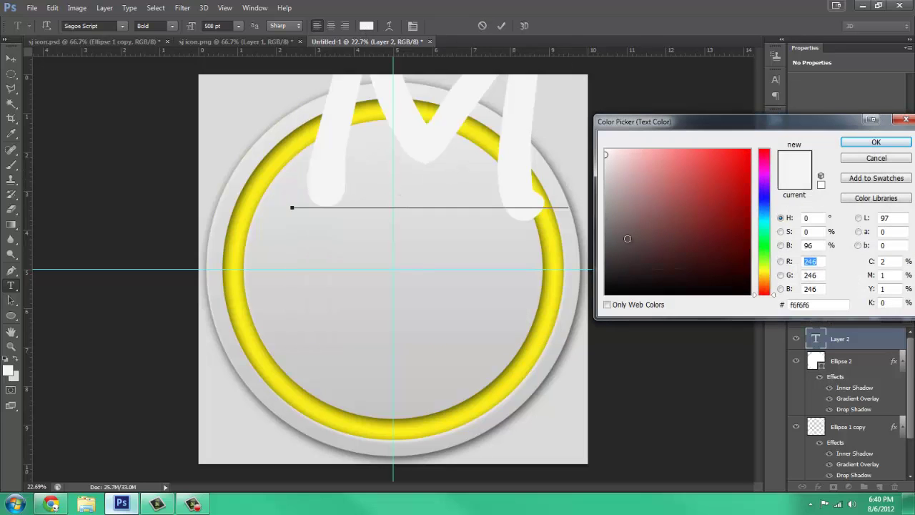
{"action": "left_click_drag", "start_coordinate": [629, 279], "coordinate": [562, 307]}
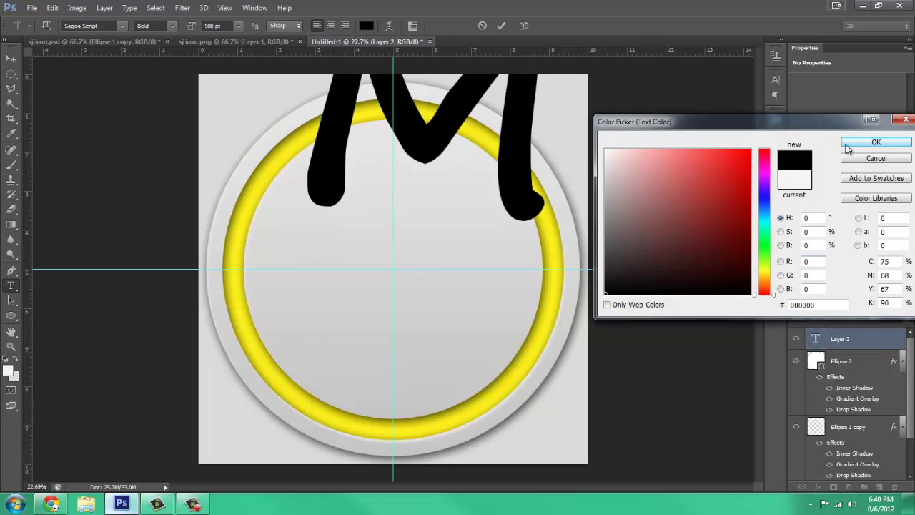
Confirm black for the M, move it inside the ring, and switch its font to Snap ITC.
{"action": "left_click", "coordinate": [876, 142]}
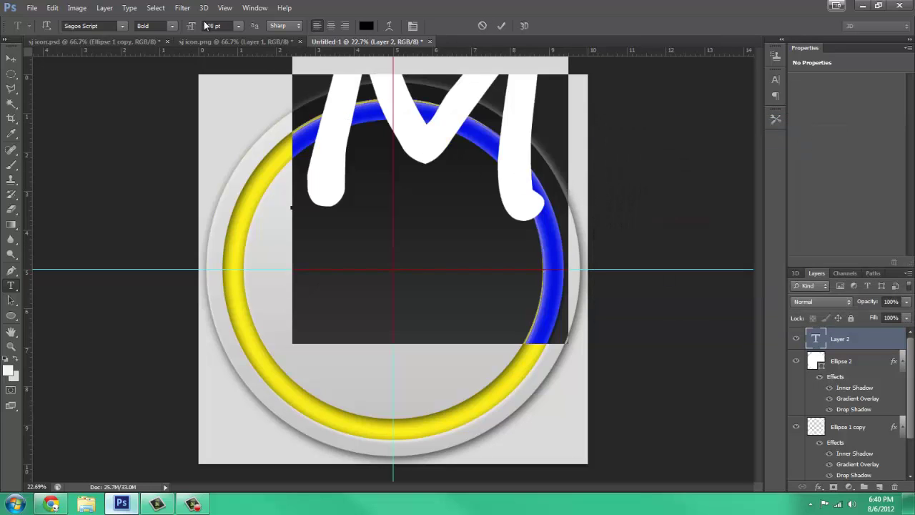
{"action": "scroll", "coordinate": [207, 26], "scroll_direction": "down", "scroll_amount": 15}
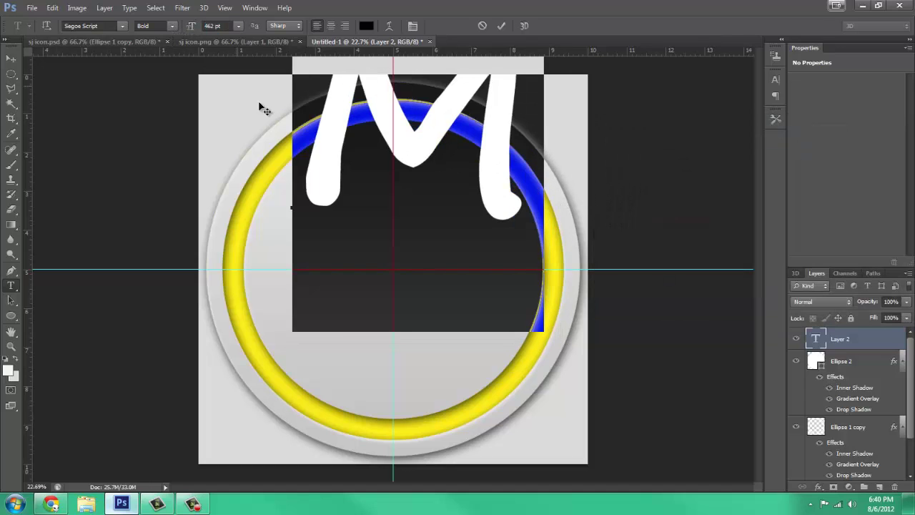
{"action": "left_click_drag", "start_coordinate": [279, 122], "coordinate": [253, 208]}
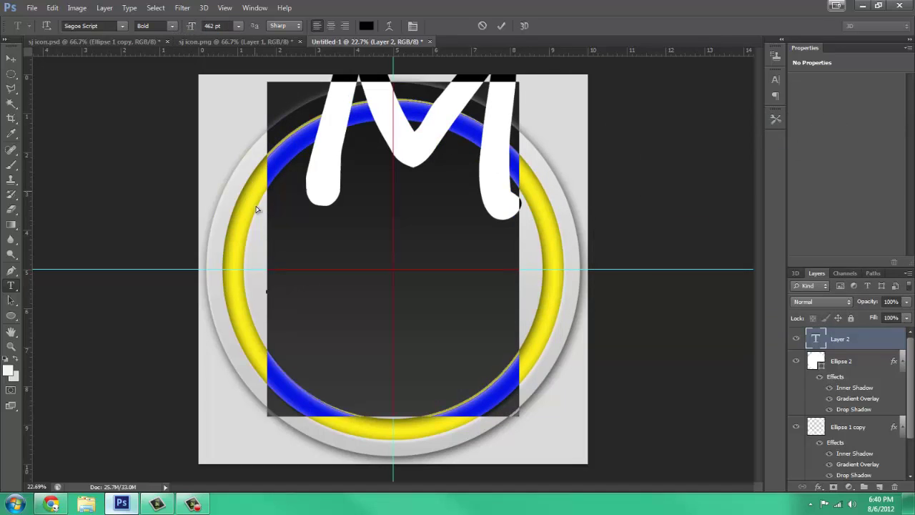
{"action": "left_click", "coordinate": [106, 26]}
{"action": "key", "text": "Down"}
{"action": "key", "text": "Down"}
{"action": "key", "text": "Down"}
{"action": "key", "text": "Down"}
{"action": "key", "text": "Down"}
{"action": "key", "text": "Down"}
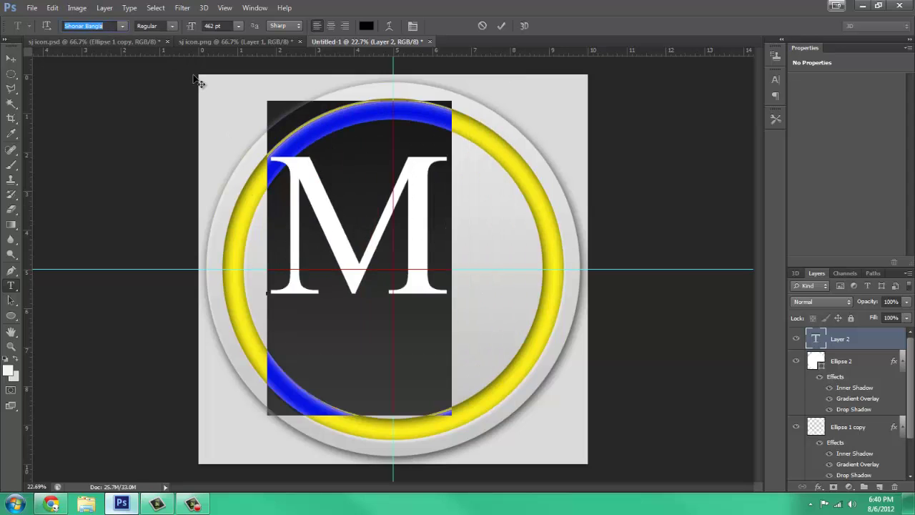
{"action": "key", "text": "Down"}
{"action": "key", "text": "Down"}
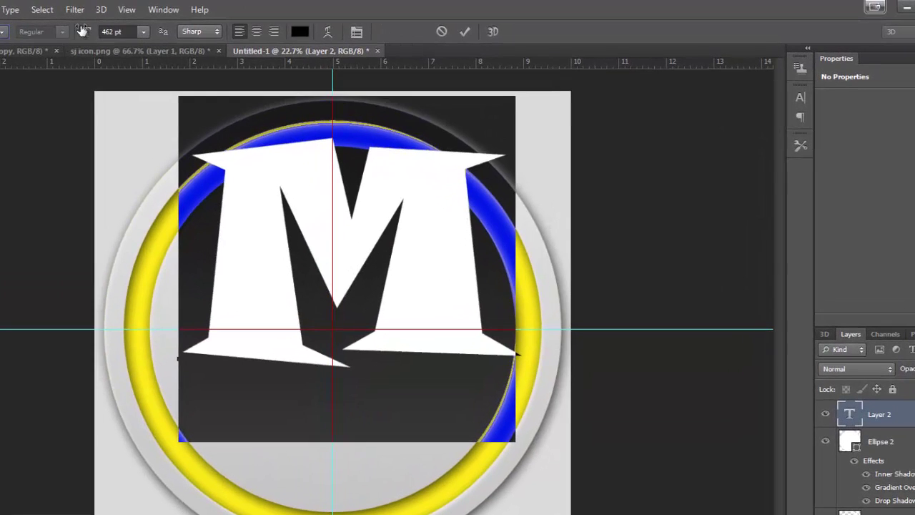
Shrink the M to 362 pt, position it in the upper disc, and commit the text.
{"action": "left_click_drag", "start_coordinate": [191, 27], "coordinate": [178, 29]}
{"action": "left_click_drag", "start_coordinate": [68, 34], "coordinate": [61, 53]}
{"action": "left_click_drag", "start_coordinate": [150, 222], "coordinate": [141, 226]}
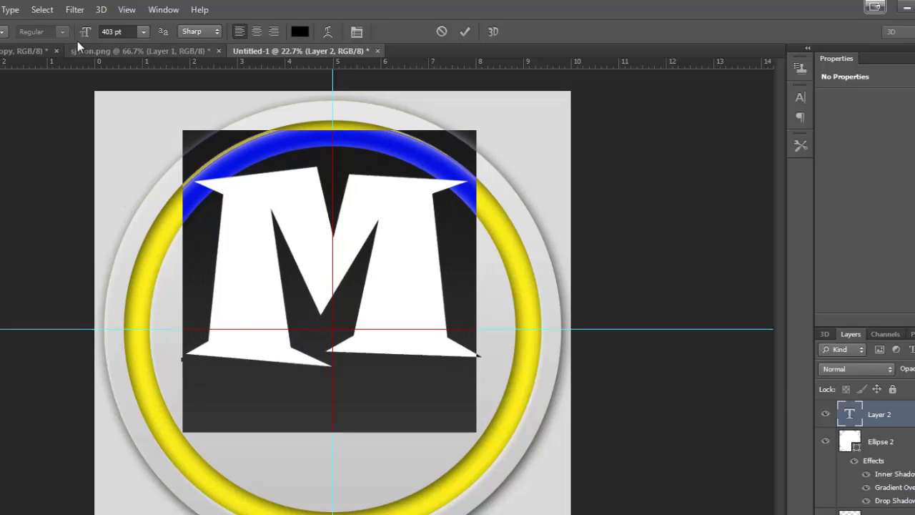
{"action": "left_click_drag", "start_coordinate": [83, 34], "coordinate": [60, 36]}
{"action": "left_click", "coordinate": [247, 247]}
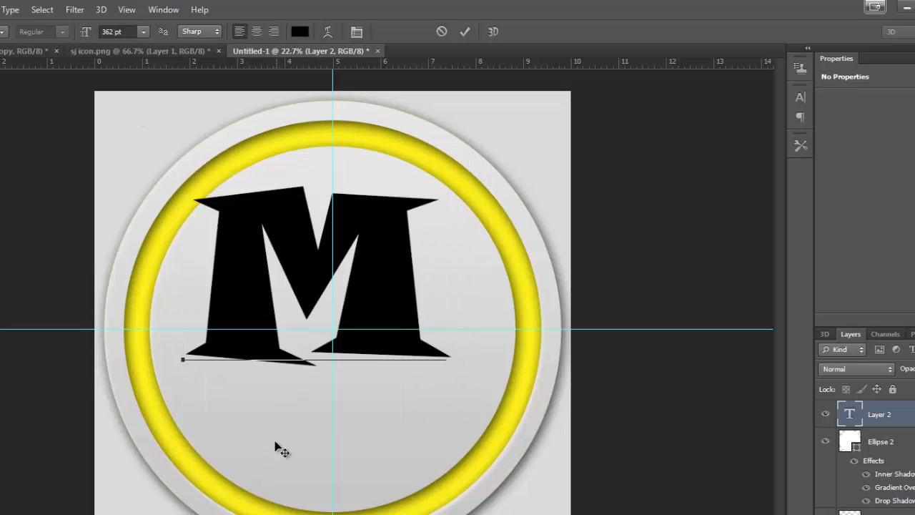
{"action": "left_click_drag", "start_coordinate": [281, 472], "coordinate": [299, 427]}
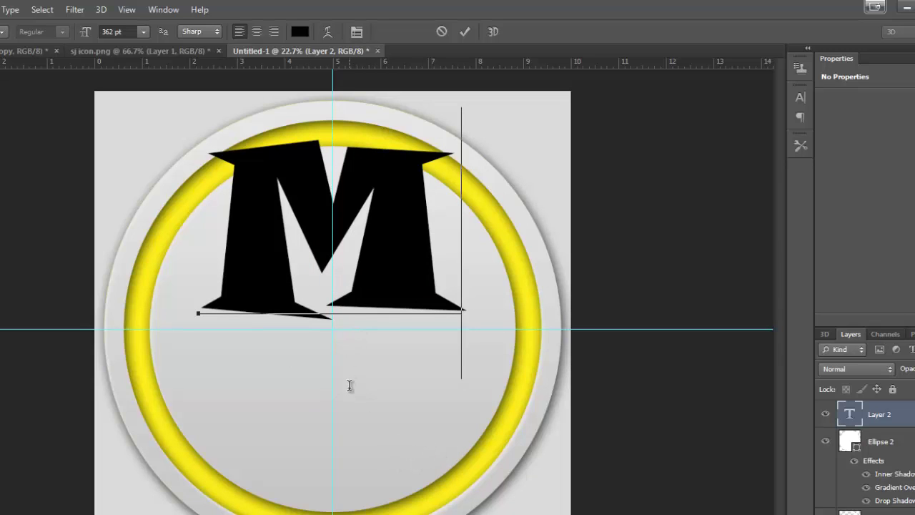
{"action": "left_click_drag", "start_coordinate": [346, 434], "coordinate": [352, 439]}
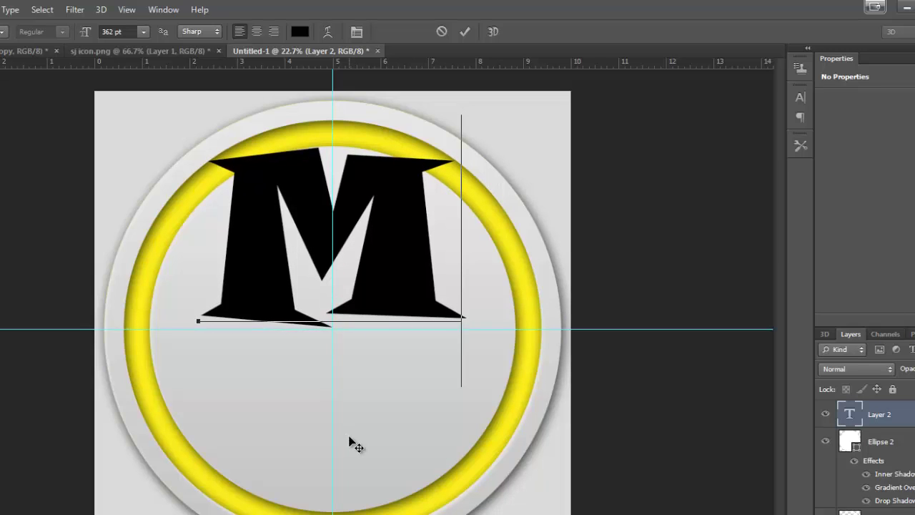
{"action": "left_click", "coordinate": [887, 441]}
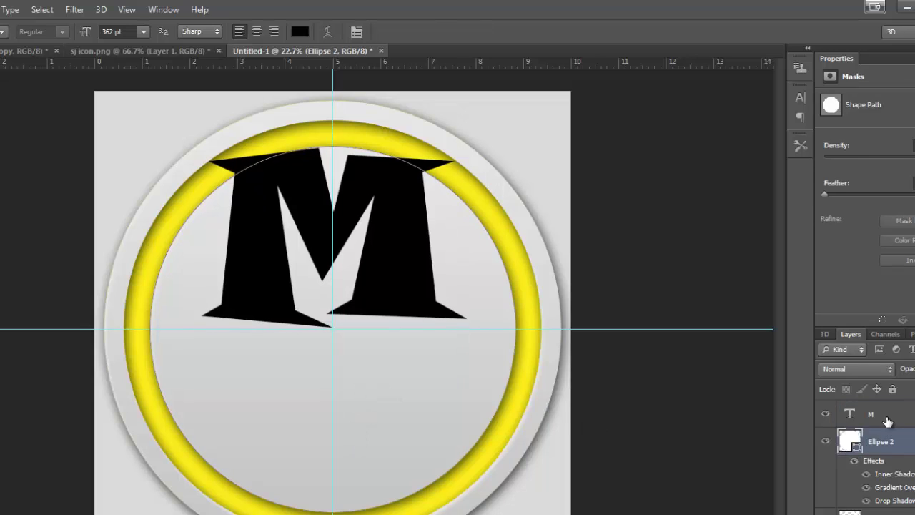
{"action": "left_click", "coordinate": [890, 414]}
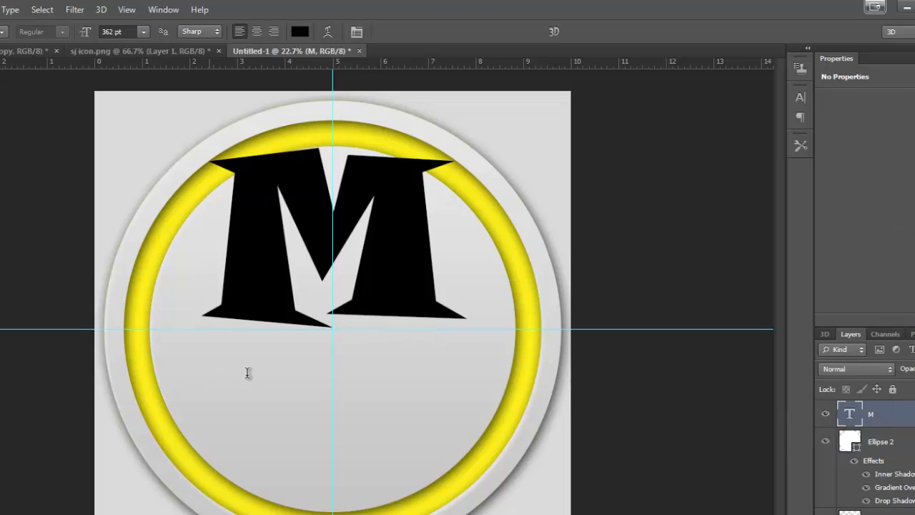
Type a W in the disc's lower half, replacing a T, and shift it slightly down-left.
{"action": "left_click", "coordinate": [277, 407]}
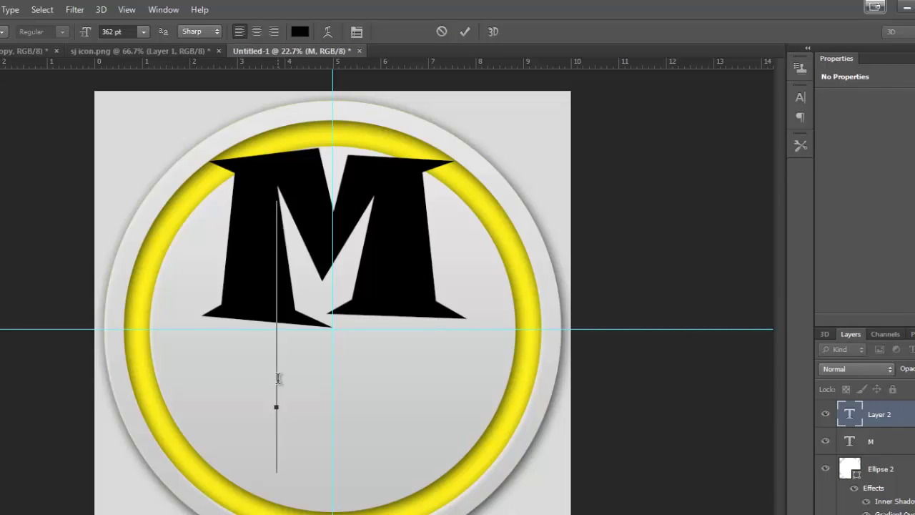
{"action": "type", "text": "T"}
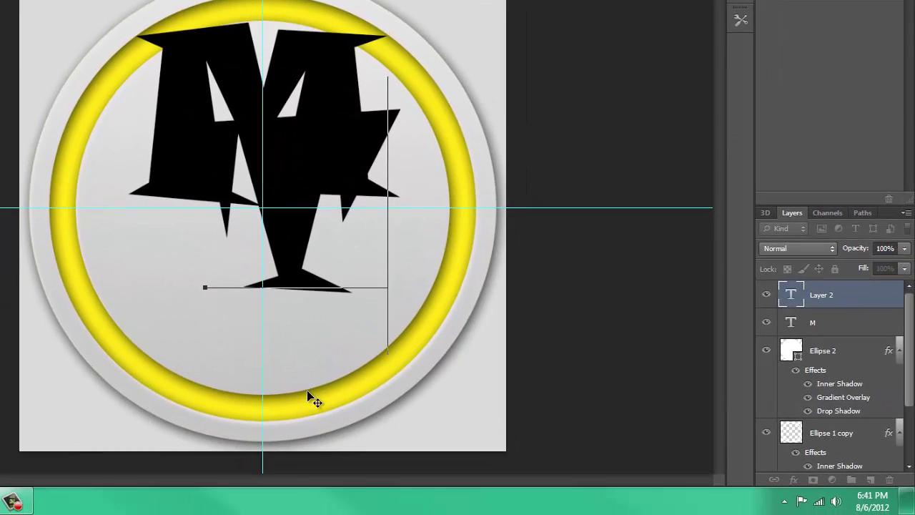
{"action": "key", "text": "BackSpace"}
{"action": "type", "text": "W"}
{"action": "left_click_drag", "start_coordinate": [289, 499], "coordinate": [277, 506]}
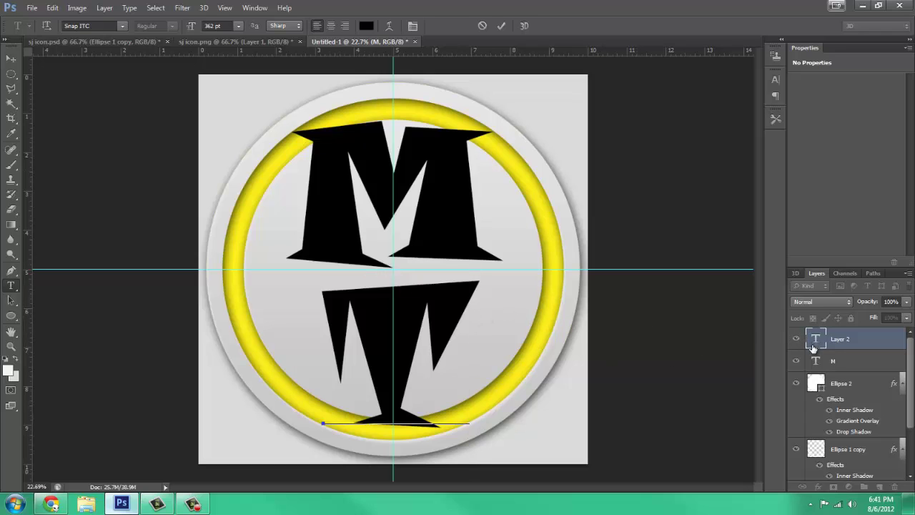
Commit the lower letter and add a layer mask to Ellipse 2.
{"action": "key", "text": "ctrl+Return"}
{"action": "left_click", "coordinate": [832, 386]}
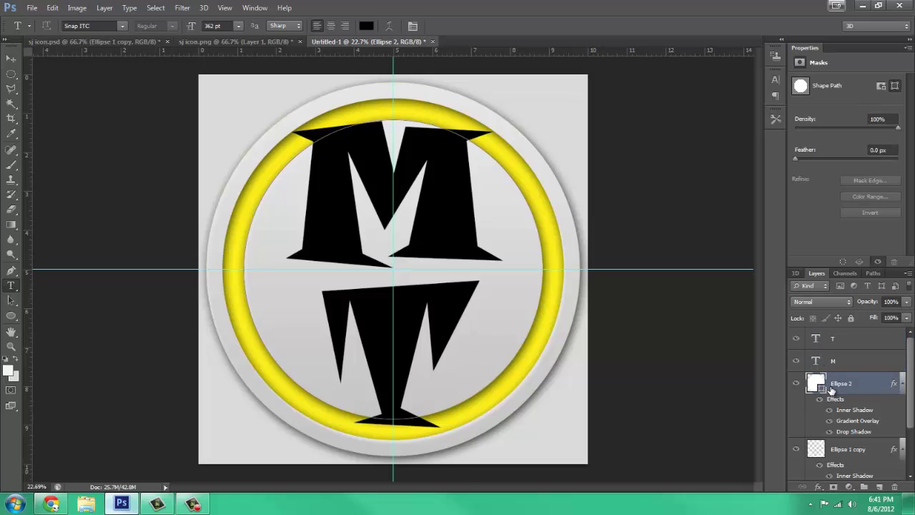
{"action": "left_click", "coordinate": [834, 487]}
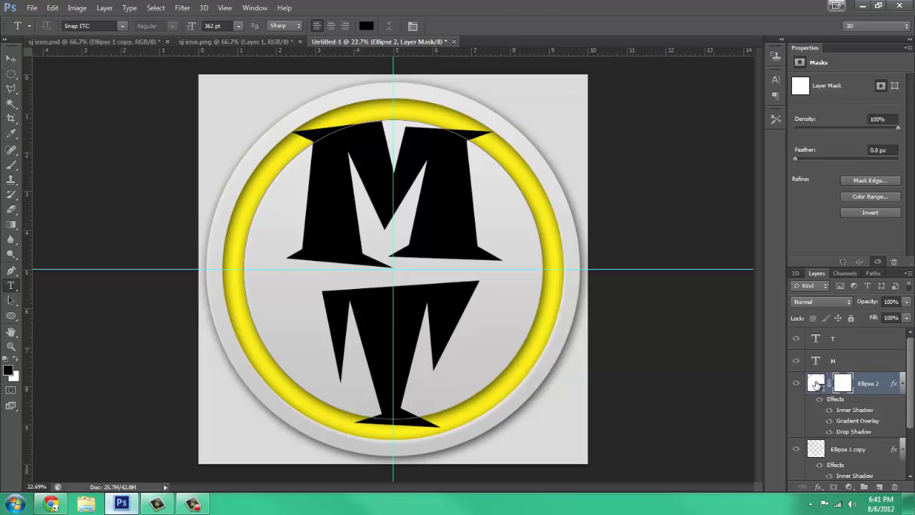
{"action": "key", "text": "ctrl+z"}
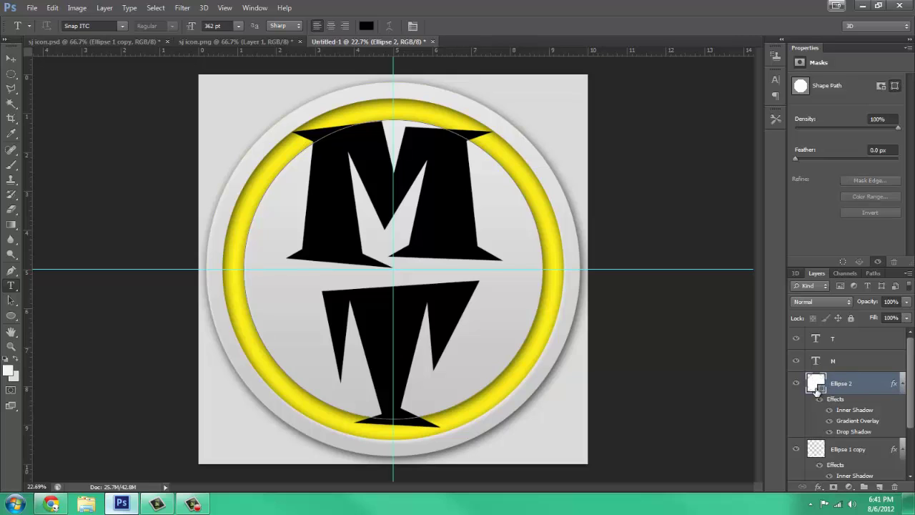
{"action": "left_click", "coordinate": [834, 487]}
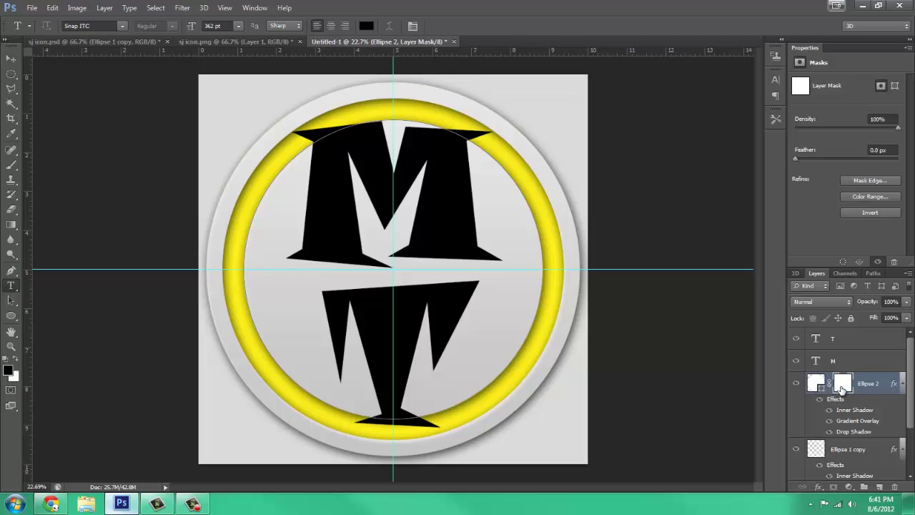
Load the T and M letter outlines and fill each with black in the mask.
{"action": "left_click", "coordinate": [817, 341], "text": "ctrl"}
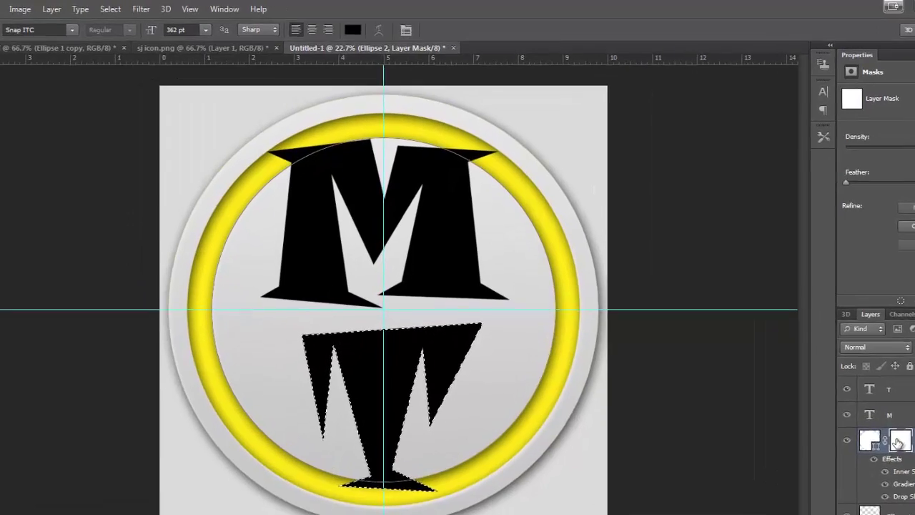
{"action": "key", "text": "i"}
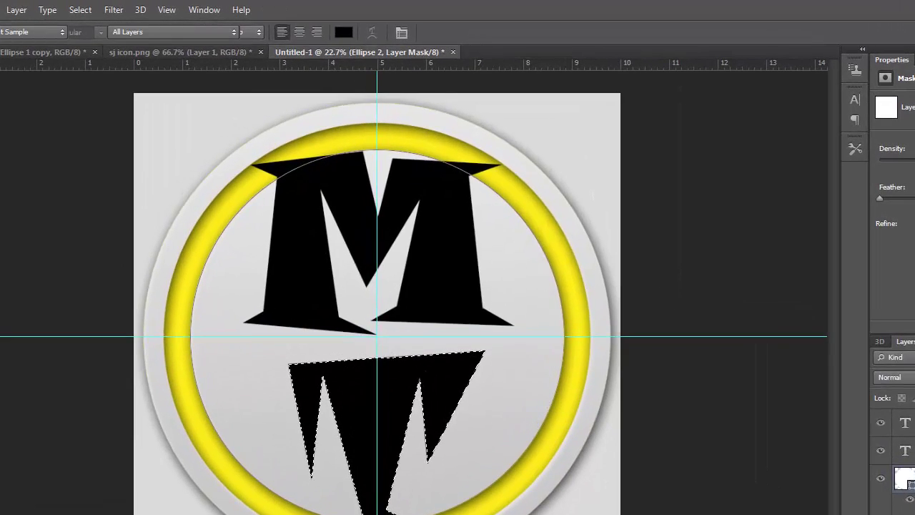
{"action": "key", "text": "shift+BackSpace"}
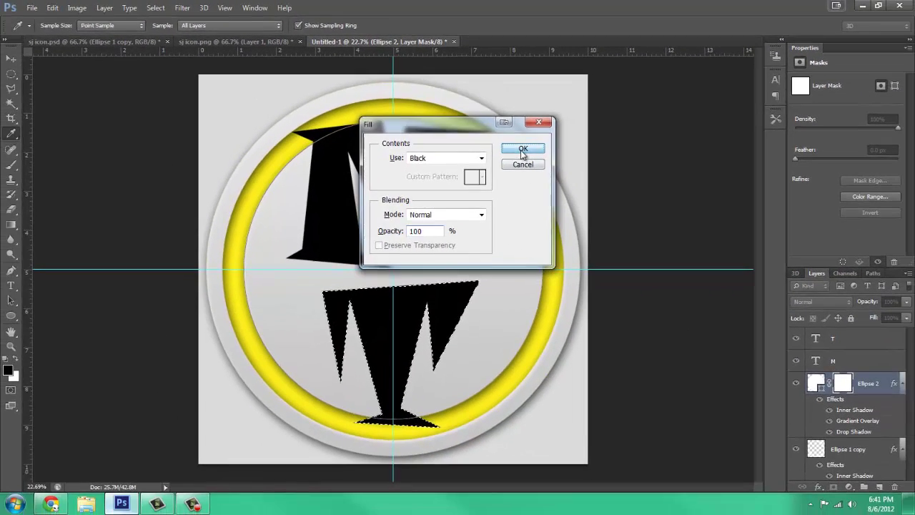
{"action": "left_click", "coordinate": [540, 186]}
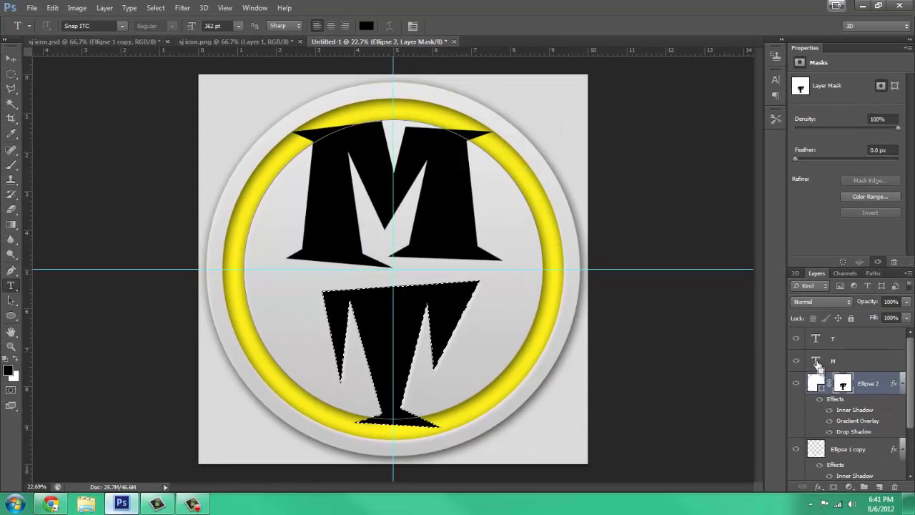
{"action": "left_click", "coordinate": [819, 365], "text": "ctrl"}
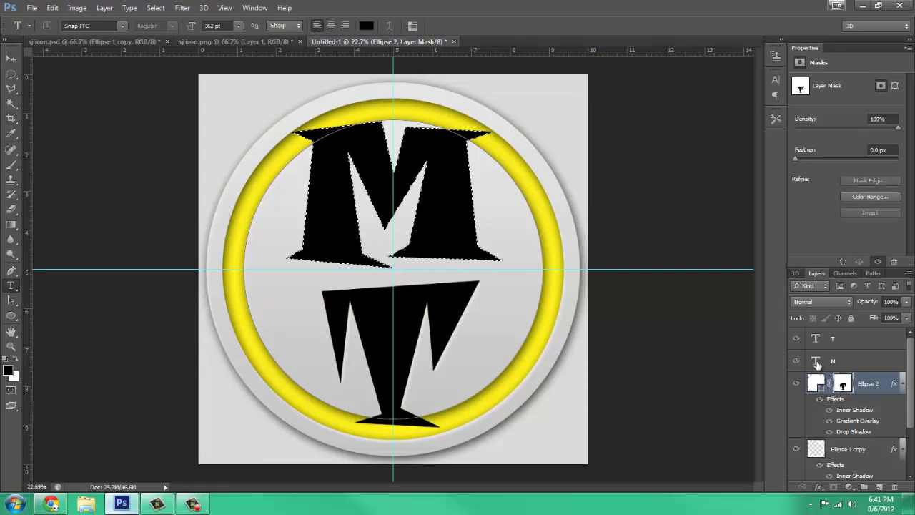
{"action": "key", "text": "i"}
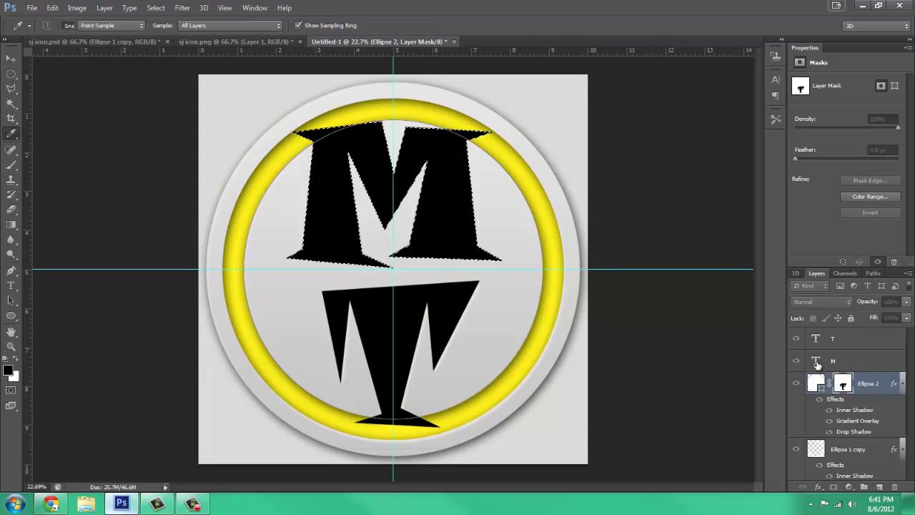
{"action": "key", "text": "shift+F5"}
{"action": "left_click", "coordinate": [524, 148]}
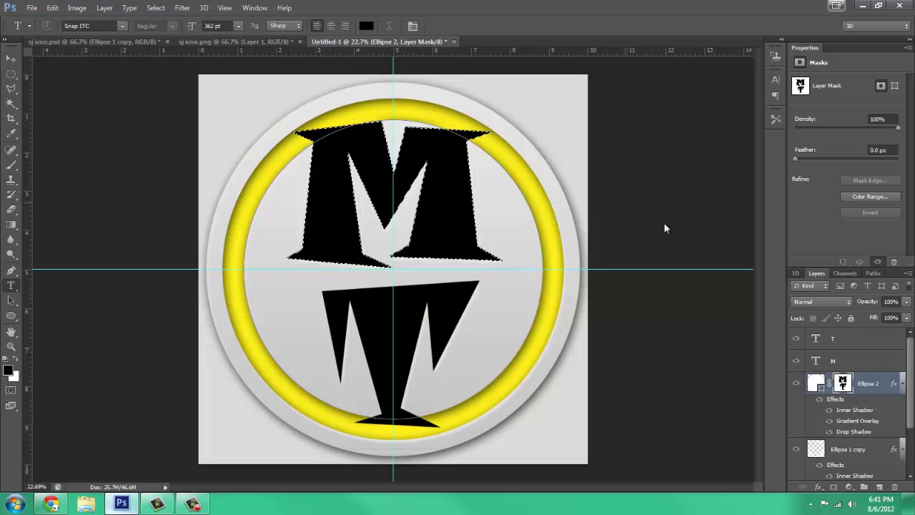
Hide the T and M text layers and deselect.
{"action": "left_click", "coordinate": [796, 338]}
{"action": "left_click", "coordinate": [796, 361]}
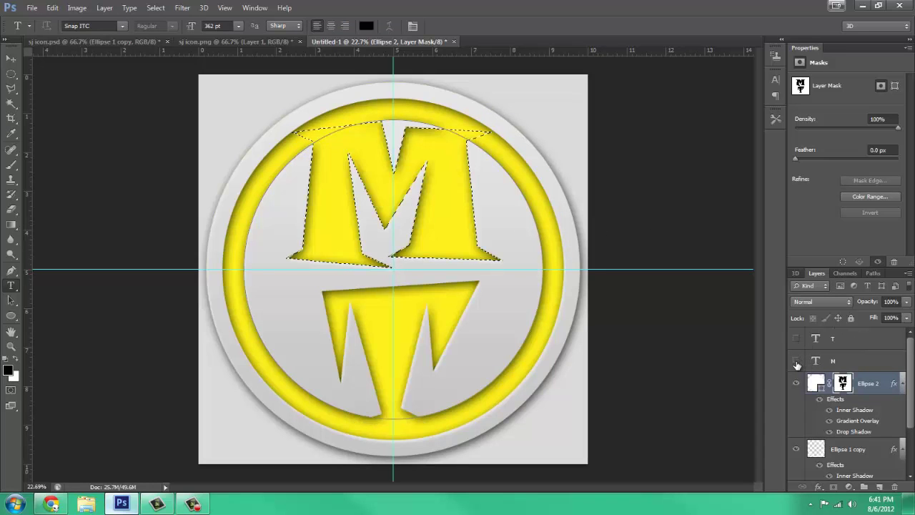
{"action": "key", "text": "ctrl+d"}
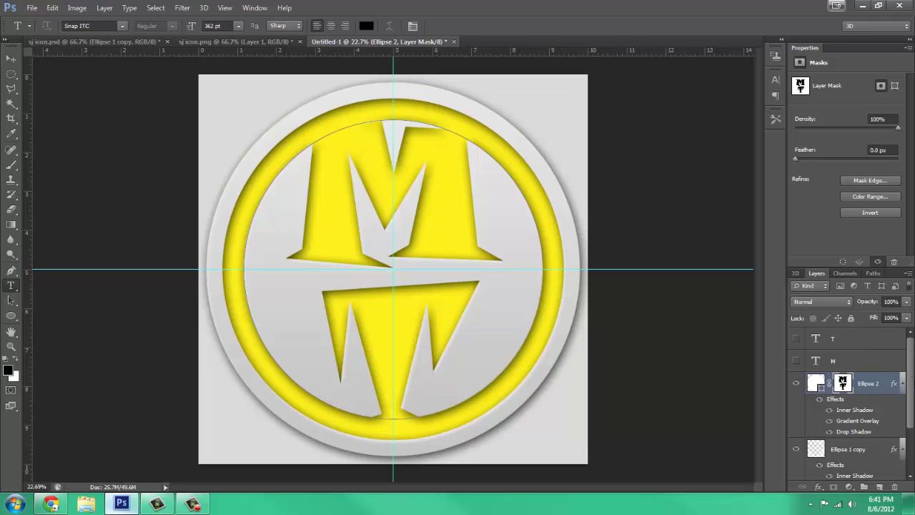
{"action": "scroll", "coordinate": [895, 434], "scroll_direction": "down", "scroll_amount": 3}
Rasterize the yellow Ellipse 1 layer and set the brush to 915 px with 0% hardness.
{"action": "left_click", "coordinate": [841, 448]}
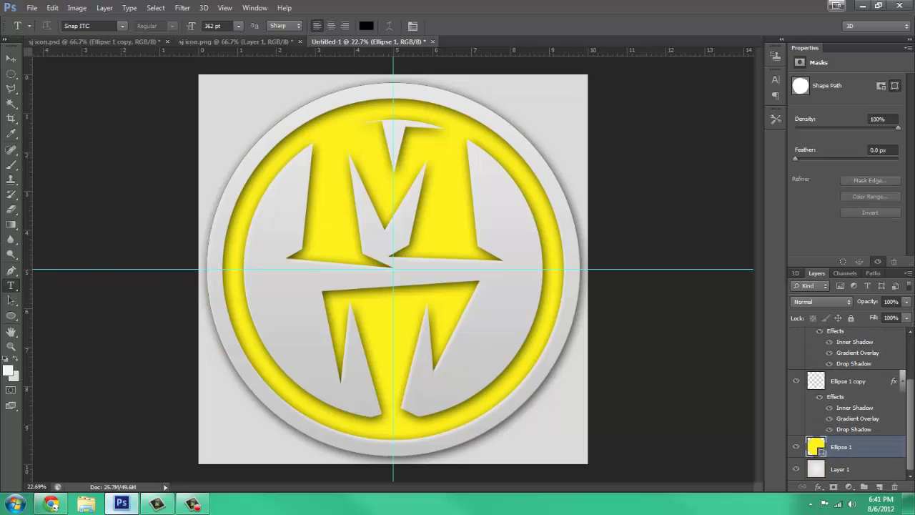
{"action": "left_click", "coordinate": [11, 164]}
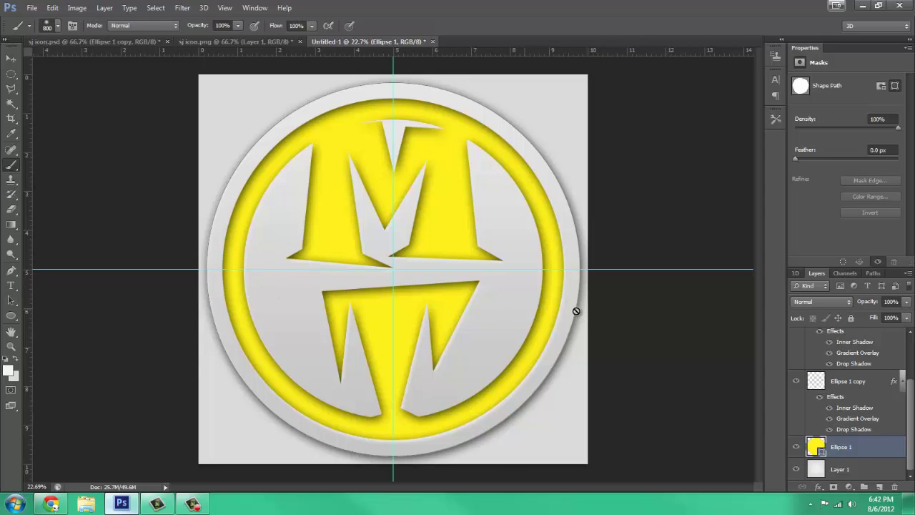
{"action": "right_click", "coordinate": [852, 452]}
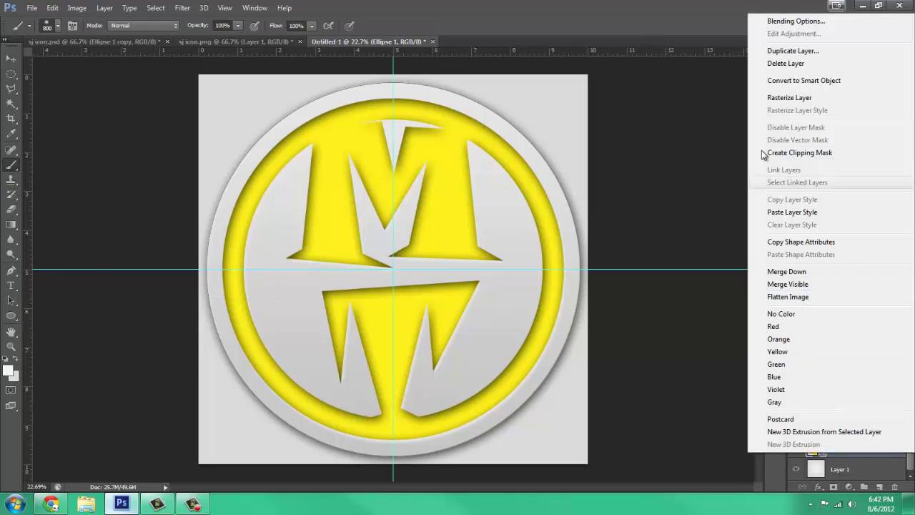
{"action": "left_click", "coordinate": [782, 99]}
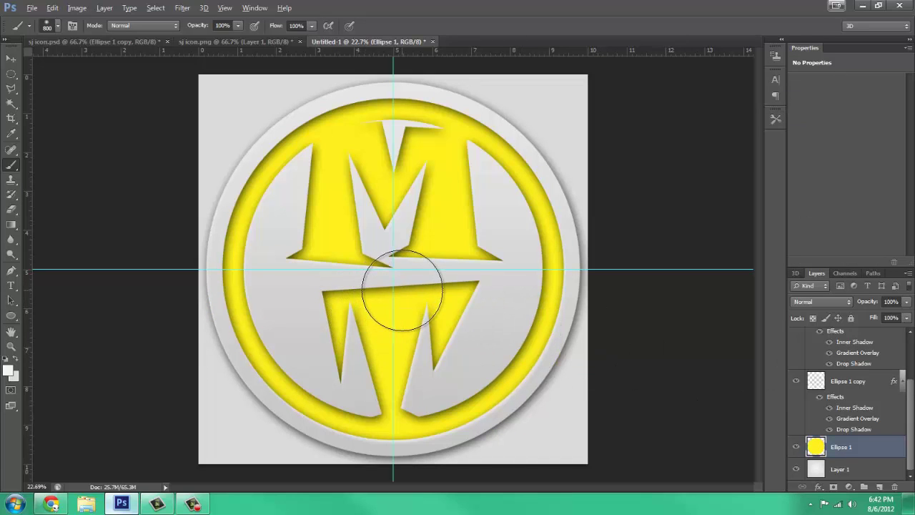
{"action": "mouse_move", "coordinate": [402, 290]}
{"action": "left_mouse_down"}
{"action": "mouse_move", "coordinate": [403, 304]}
{"action": "mouse_move", "coordinate": [405, 243]}
{"action": "mouse_move", "coordinate": [411, 337]}
{"action": "mouse_move", "coordinate": [411, 242]}
{"action": "mouse_move", "coordinate": [395, 234]}
{"action": "mouse_move", "coordinate": [447, 229]}
{"action": "mouse_move", "coordinate": [413, 231]}
{"action": "mouse_move", "coordinate": [420, 237]}
{"action": "left_mouse_up"}
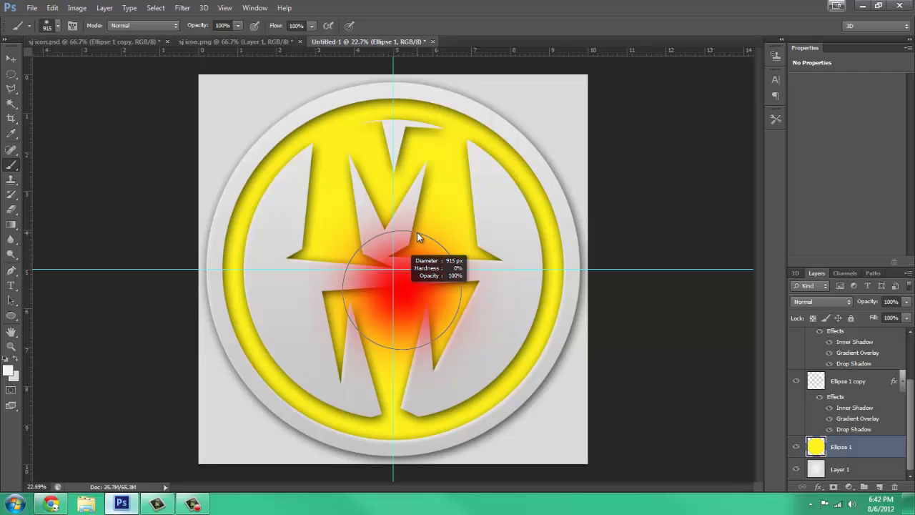
{"action": "left_click_drag", "start_coordinate": [418, 237], "coordinate": [419, 239]}
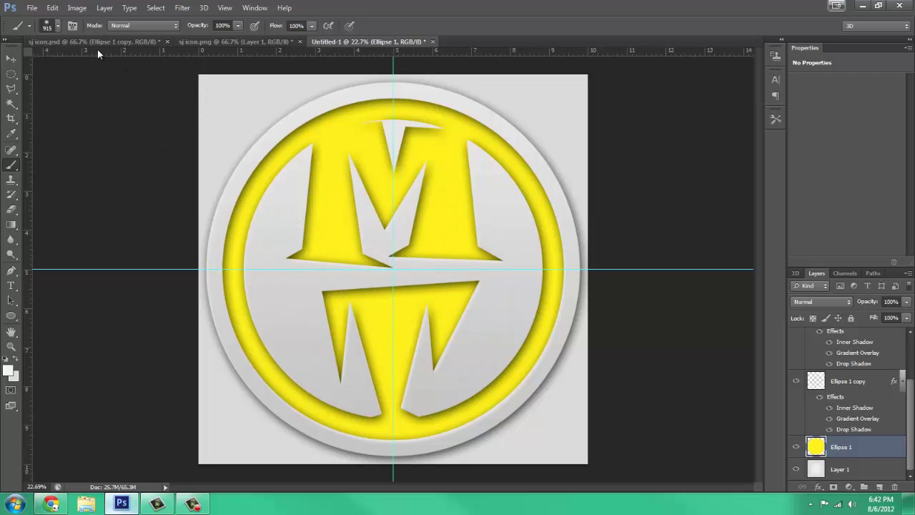
Set the foreground to pale yellow faff77 and brush it over the disc behind the letters.
{"action": "left_click", "coordinate": [58, 27]}
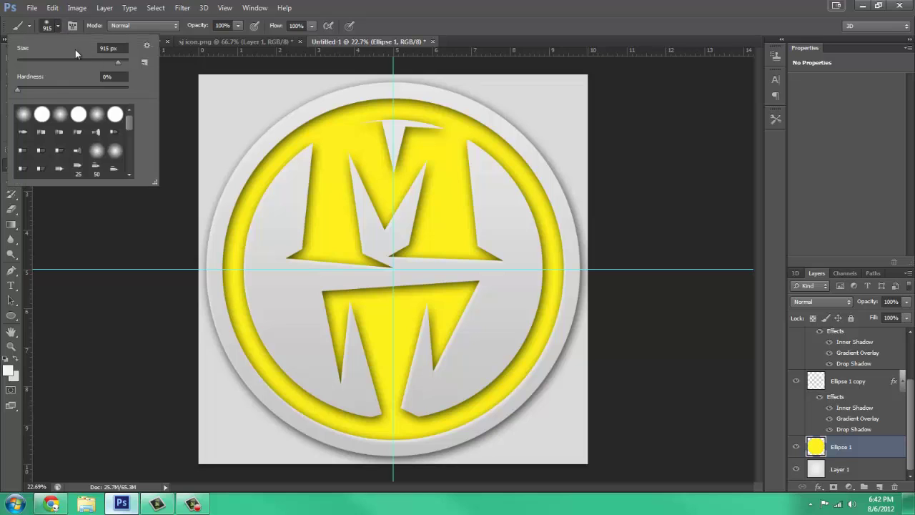
{"action": "left_click", "coordinate": [197, 107]}
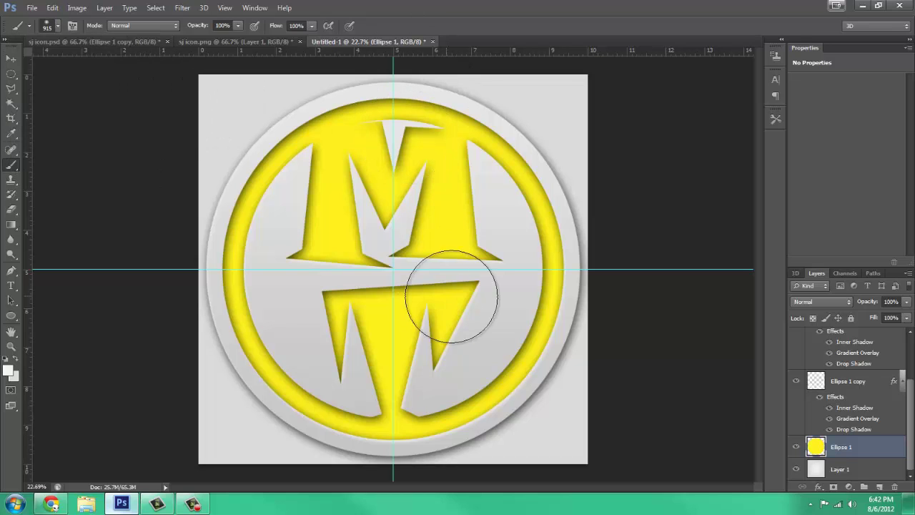
{"action": "left_click", "coordinate": [9, 370]}
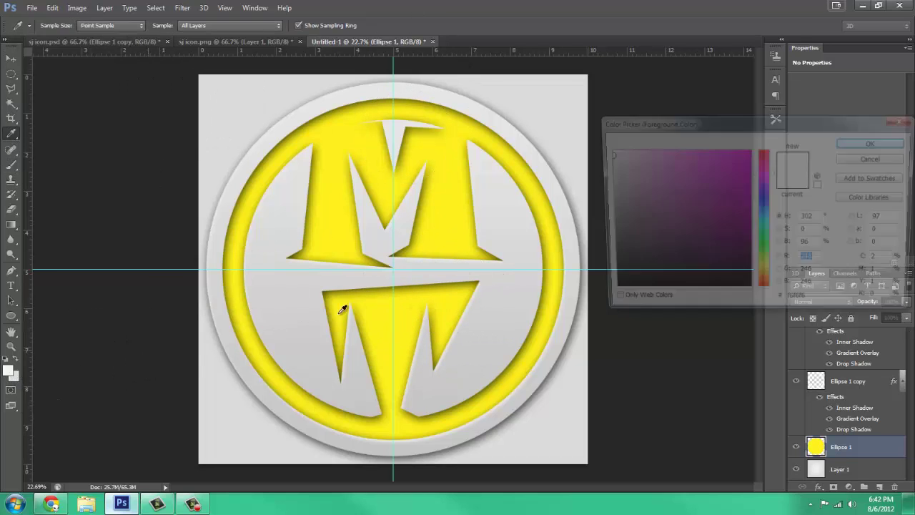
{"action": "type", "text": "255"}
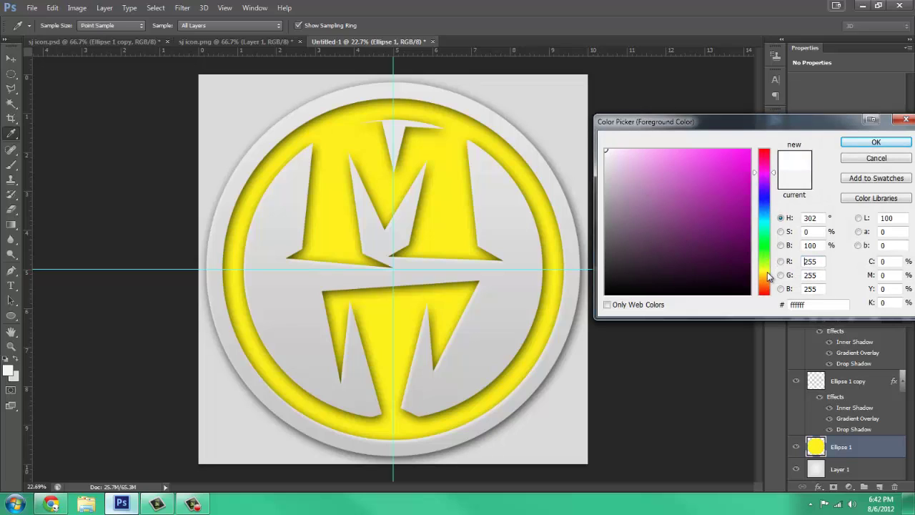
{"action": "left_click", "coordinate": [768, 271]}
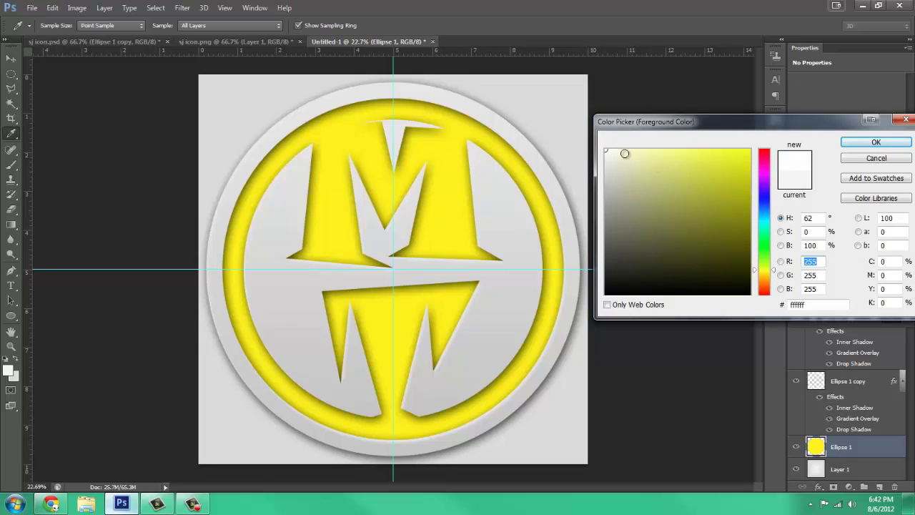
{"action": "mouse_move", "coordinate": [622, 154]}
{"action": "left_mouse_down"}
{"action": "mouse_move", "coordinate": [697, 148]}
{"action": "mouse_move", "coordinate": [682, 149]}
{"action": "left_mouse_up"}
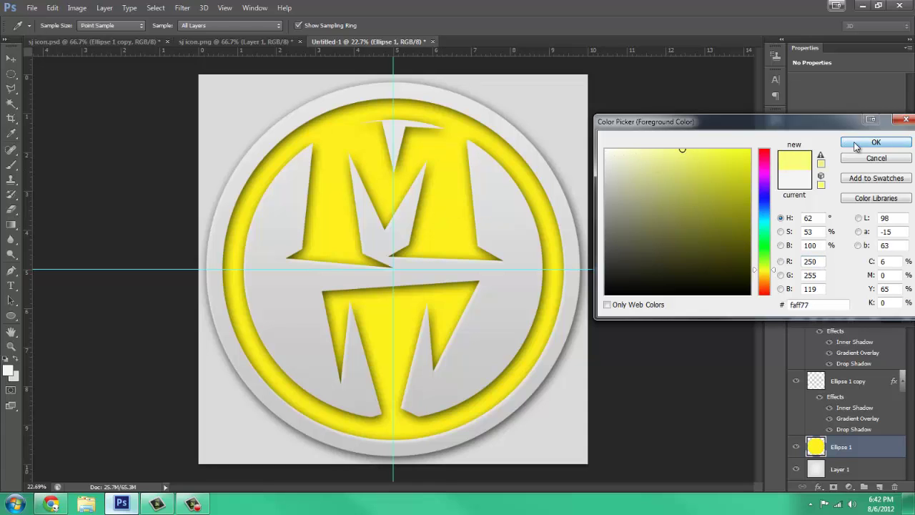
{"action": "left_click", "coordinate": [876, 143]}
{"action": "key", "text": "b"}
{"action": "mouse_move", "coordinate": [450, 266]}
{"action": "left_mouse_down"}
{"action": "mouse_move", "coordinate": [454, 318]}
{"action": "mouse_move", "coordinate": [467, 292]}
{"action": "mouse_move", "coordinate": [451, 340]}
{"action": "mouse_move", "coordinate": [424, 280]}
{"action": "mouse_move", "coordinate": [455, 334]}
{"action": "mouse_move", "coordinate": [400, 309]}
{"action": "mouse_move", "coordinate": [491, 262]}
{"action": "left_mouse_up"}
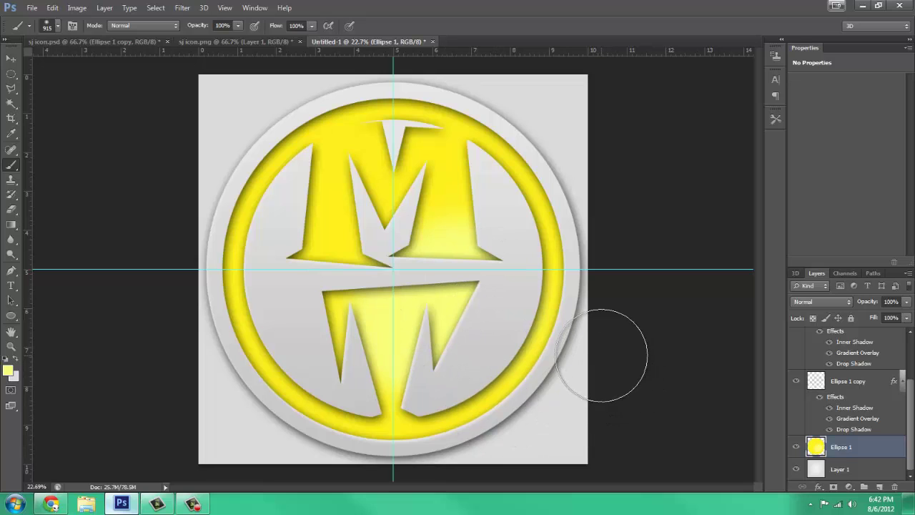
Set Ellipse 1 to 68% opacity and apply a Gaussian Blur of 8.0 px.
{"action": "left_click", "coordinate": [906, 303]}
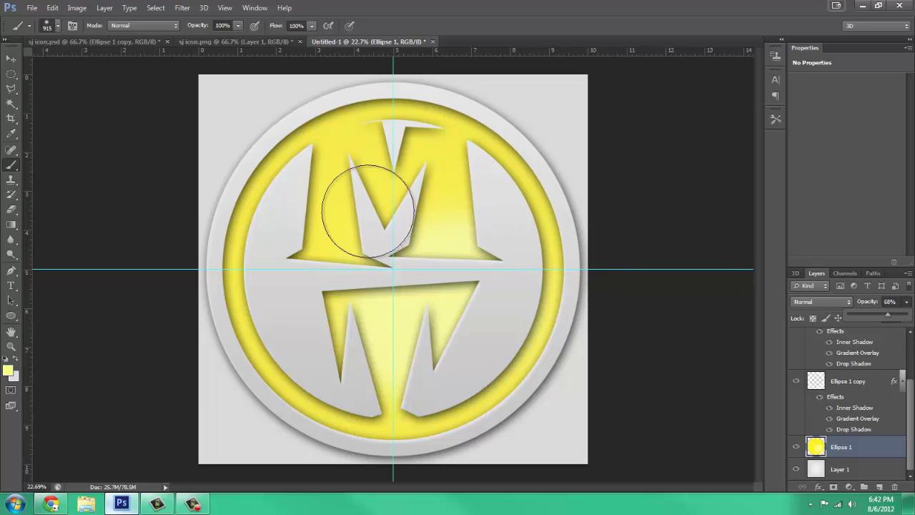
{"action": "left_click", "coordinate": [183, 8]}
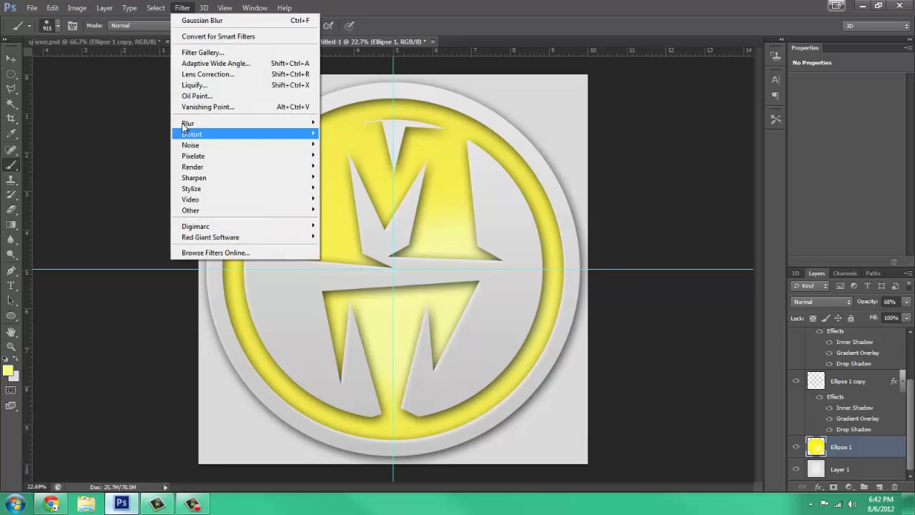
{"action": "mouse_move", "coordinate": [184, 123]}
{"action": "left_click", "coordinate": [133, 204]}
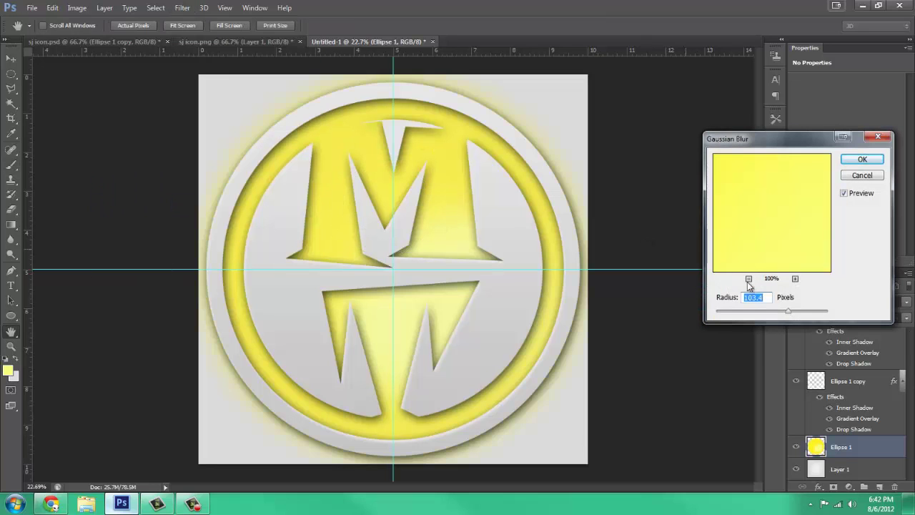
{"action": "left_click_drag", "start_coordinate": [788, 317], "coordinate": [756, 315]}
{"action": "left_click", "coordinate": [862, 159]}
{"action": "key", "text": "b"}
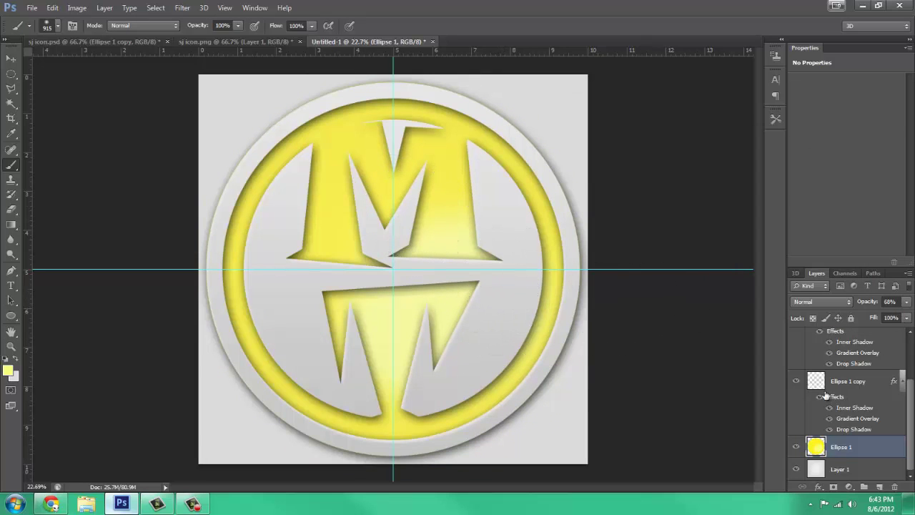
Use View > Clear Guides to delete every guide.
{"action": "left_click", "coordinate": [224, 7]}
{"action": "left_click", "coordinate": [235, 249]}
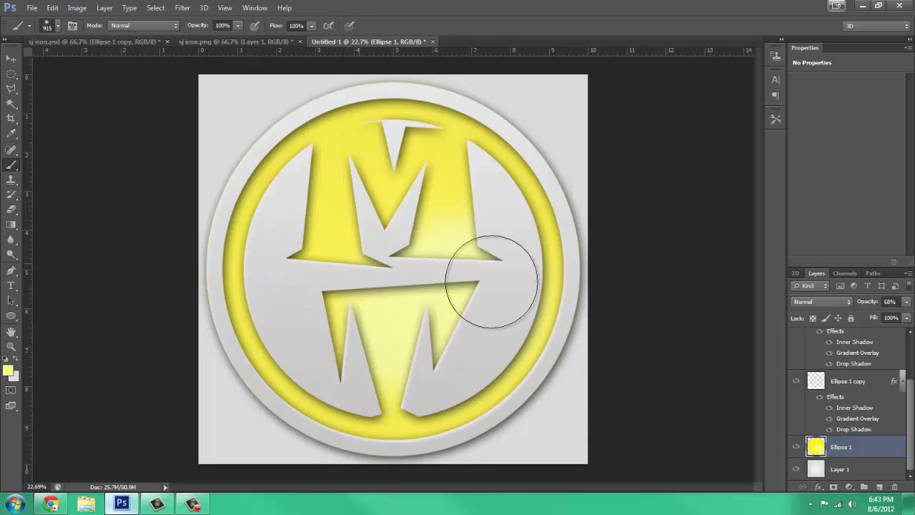